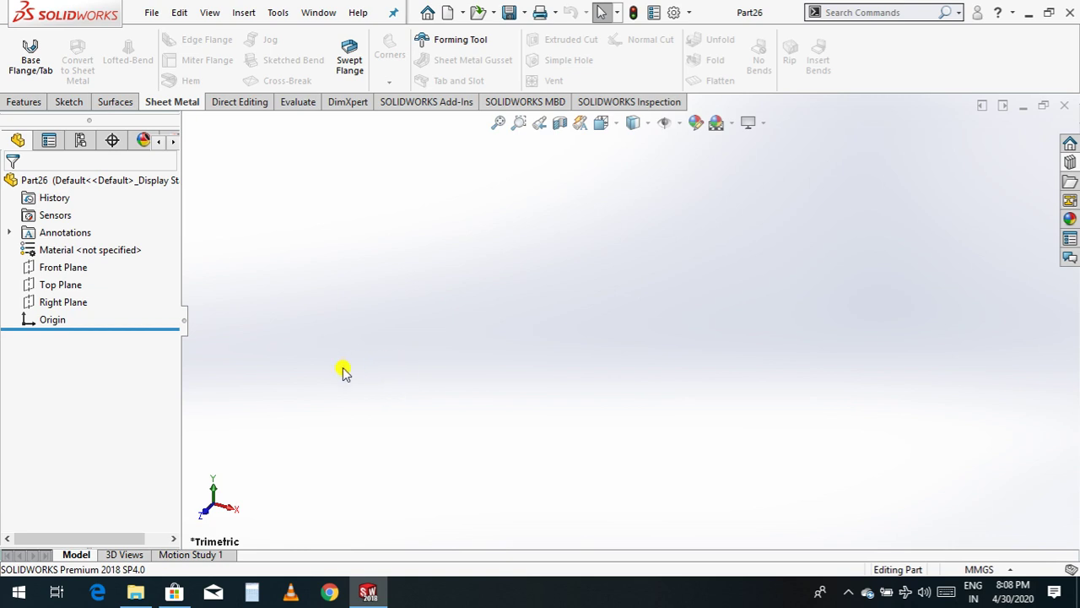
- Start a sketch on the Right Plane and draw a center rectangle from the origin, about 258 by 131 mm
click(74, 305)
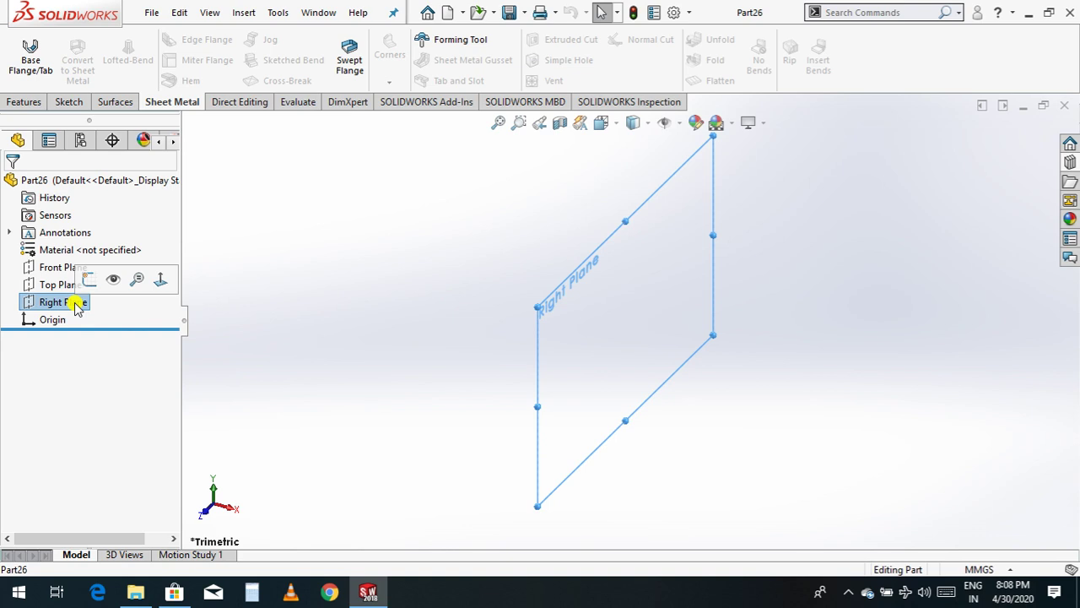
click(89, 280)
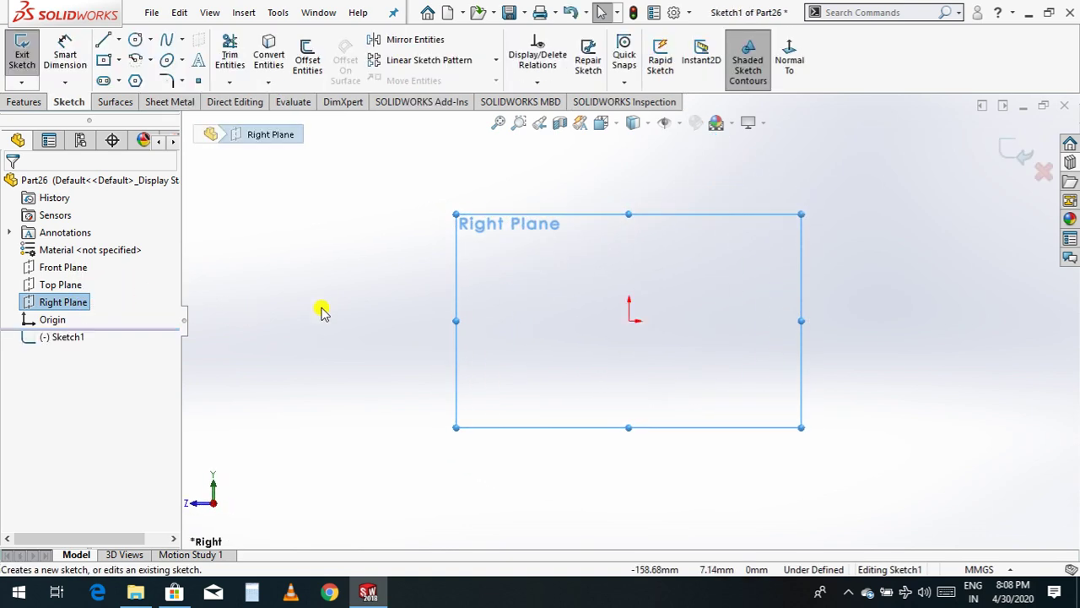
click(105, 61)
click(628, 320)
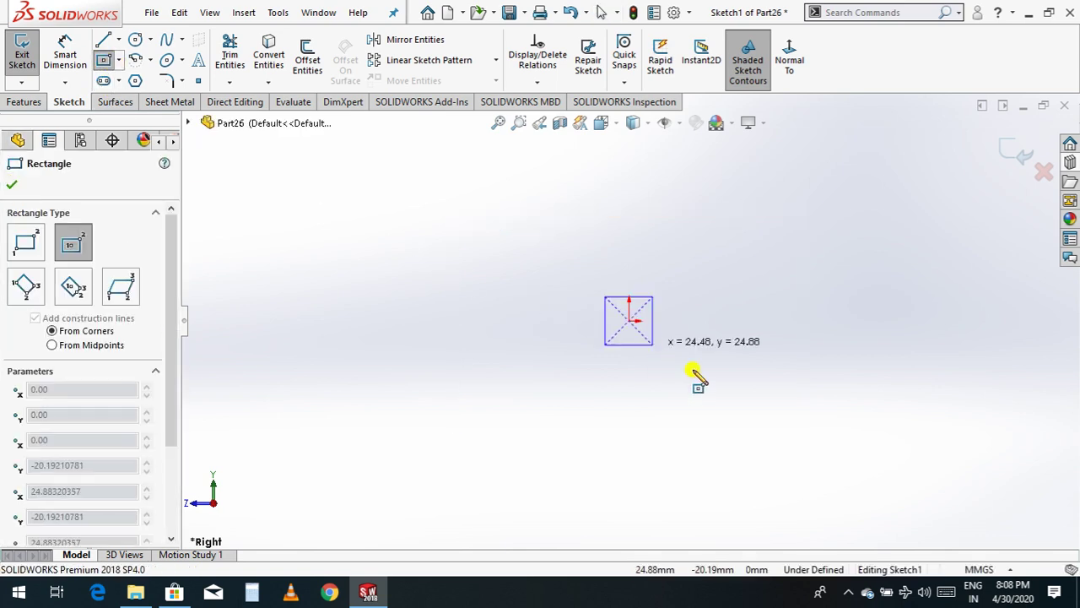
click(878, 451)
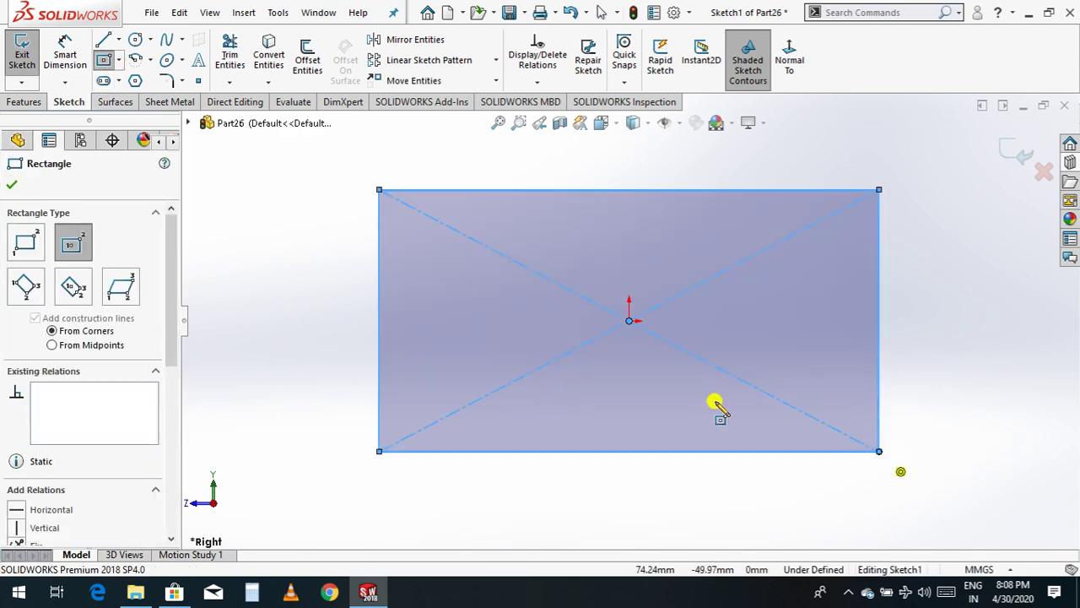
- Dimension the rectangle's bottom edge and set its width to 250 mm
click(66, 49)
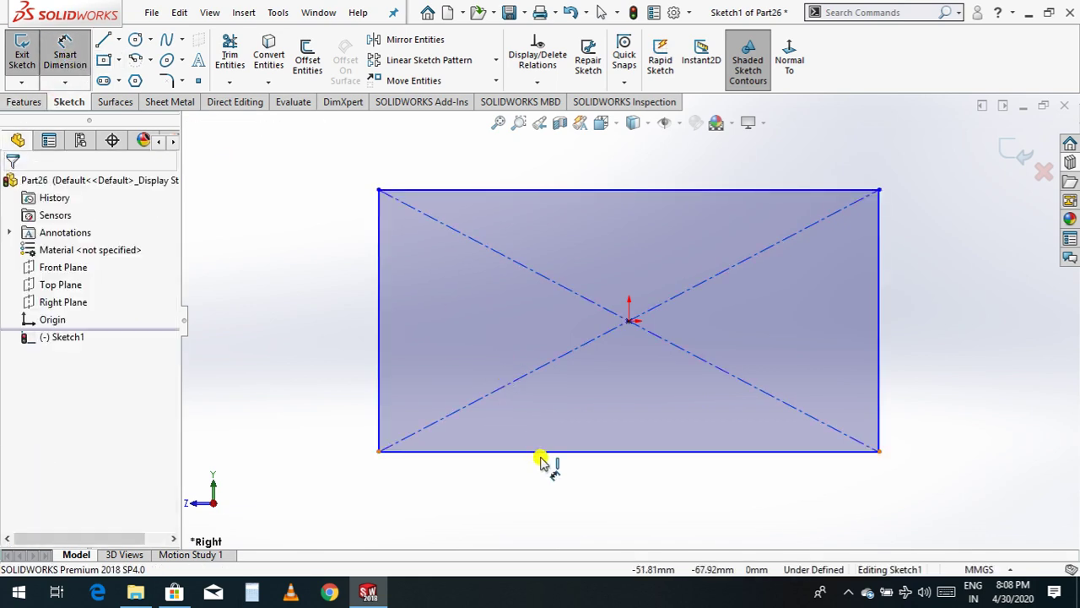
click(545, 491)
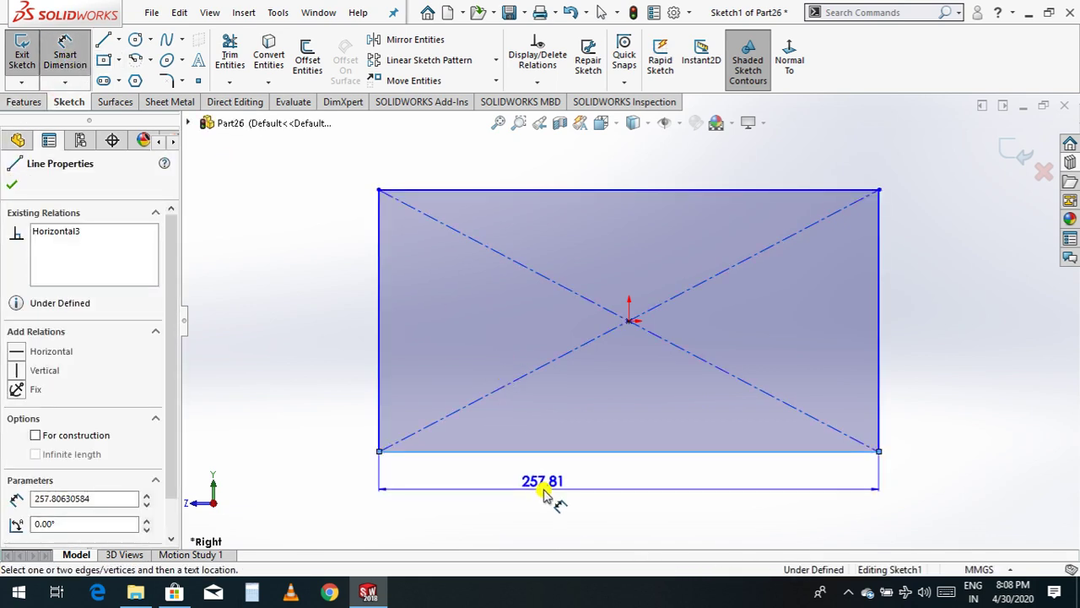
click(544, 494)
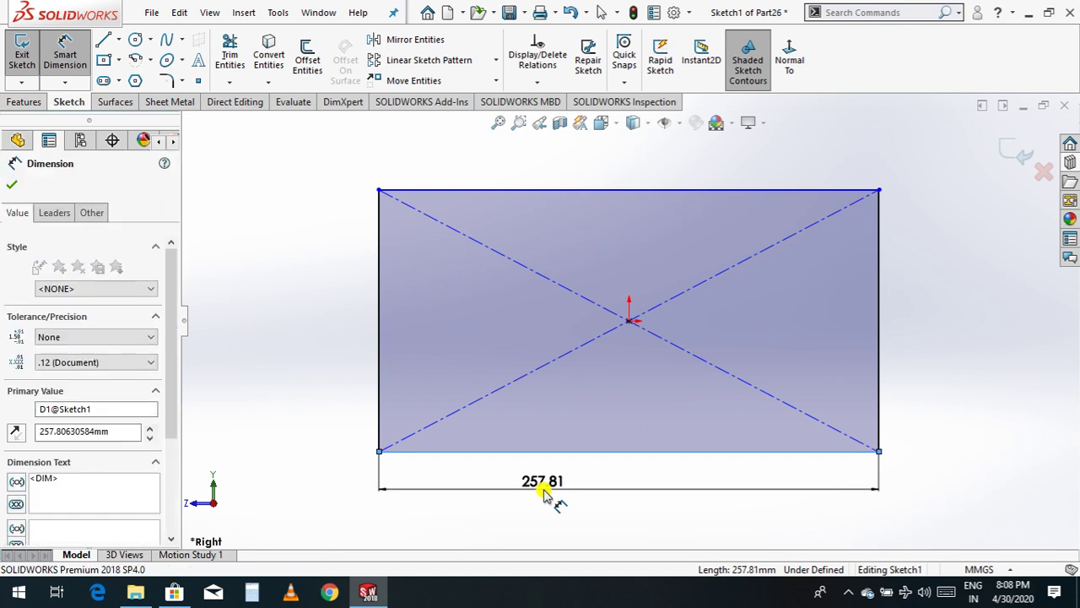
text(250)
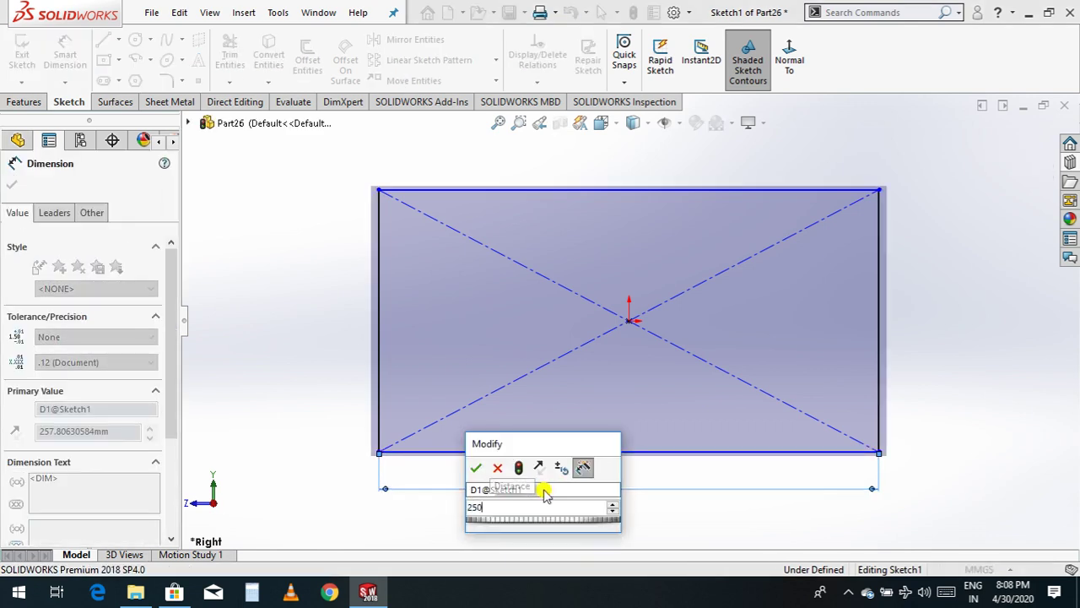
key(Return)
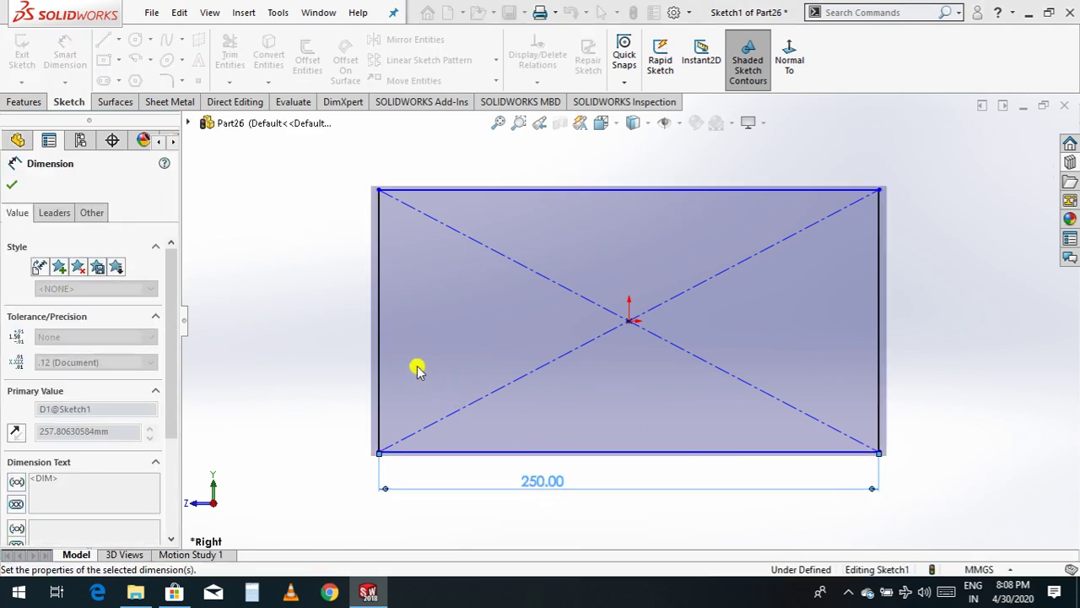
- Dimension the rectangle's vertical edge at 150 mm and exit the sketch
click(379, 336)
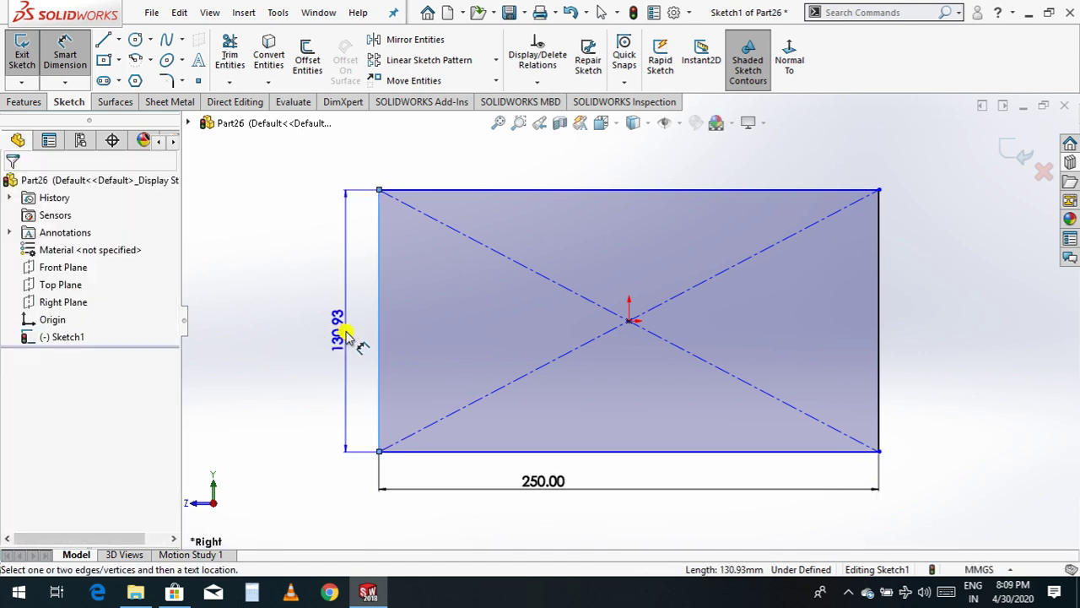
click(346, 336)
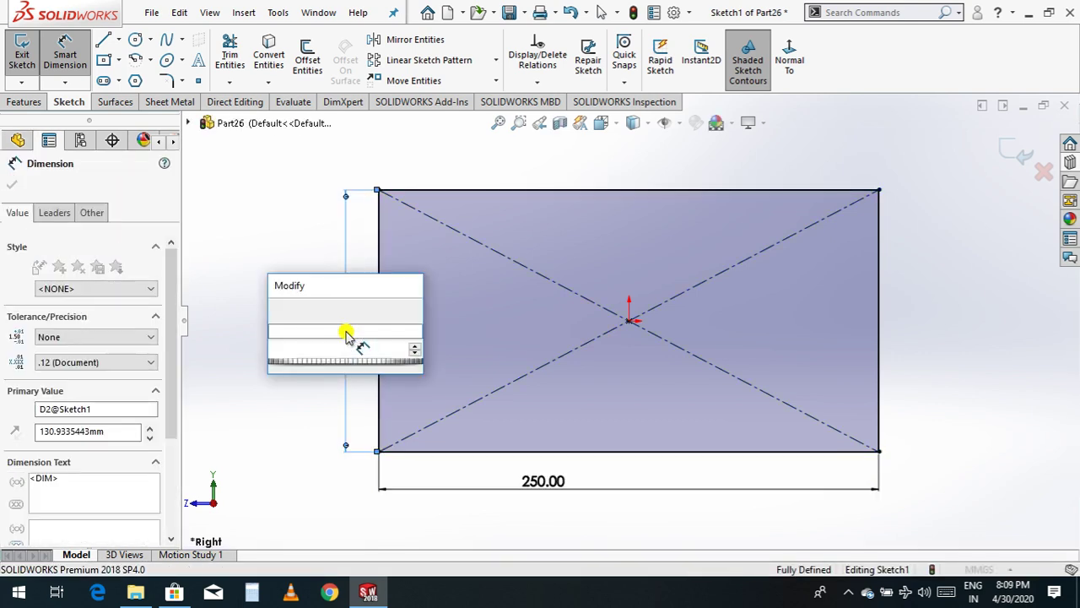
text(150)
key(Return)
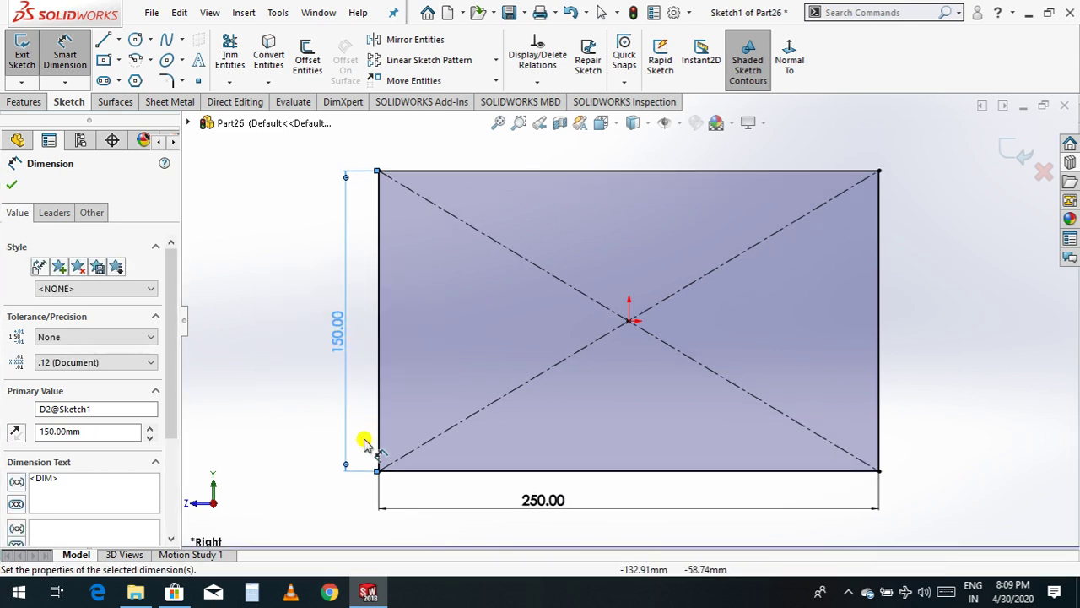
click(14, 184)
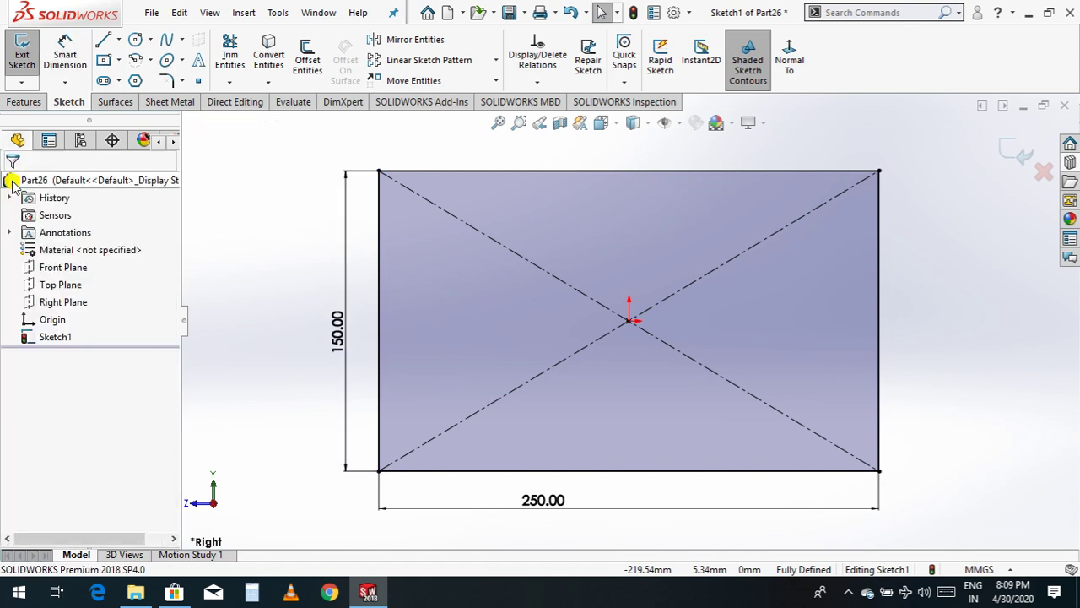
click(1011, 150)
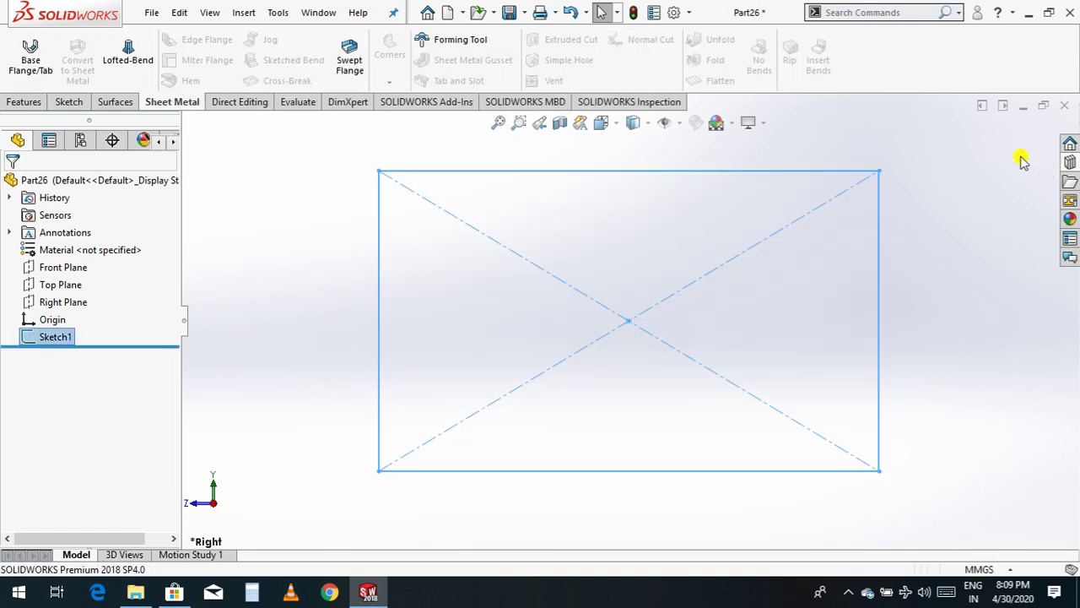
- Create a Base Flange from the rectangle sketch with a 4 mm sheet thickness
click(37, 67)
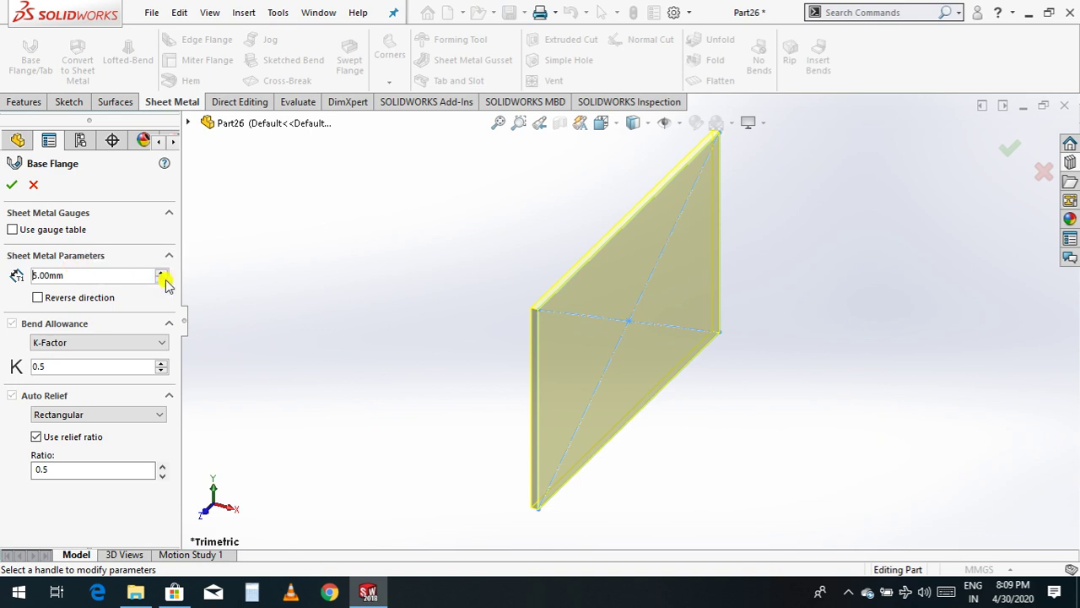
click(161, 281)
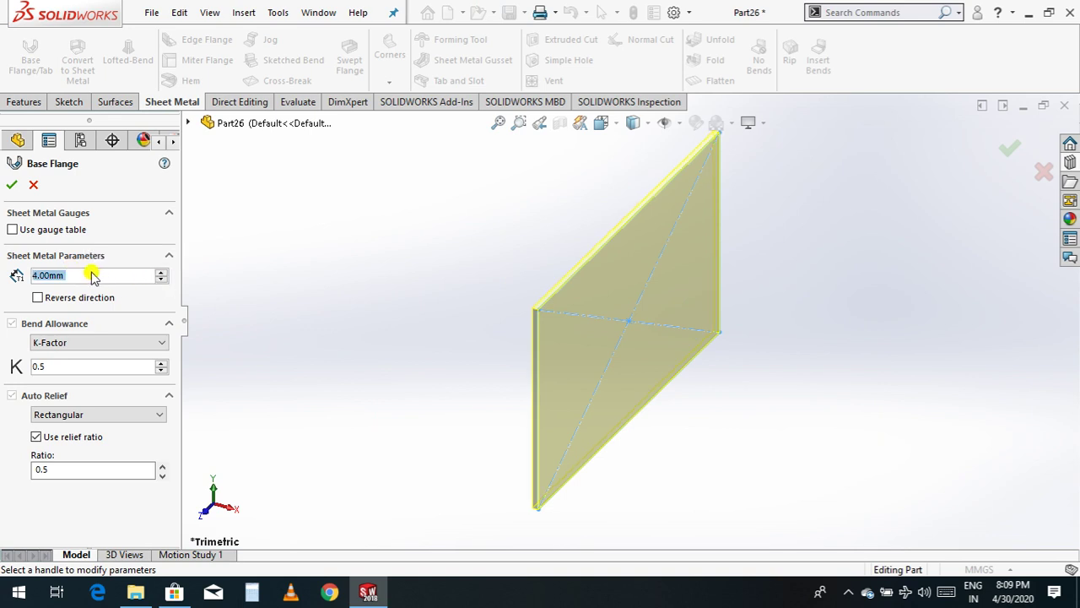
click(11, 185)
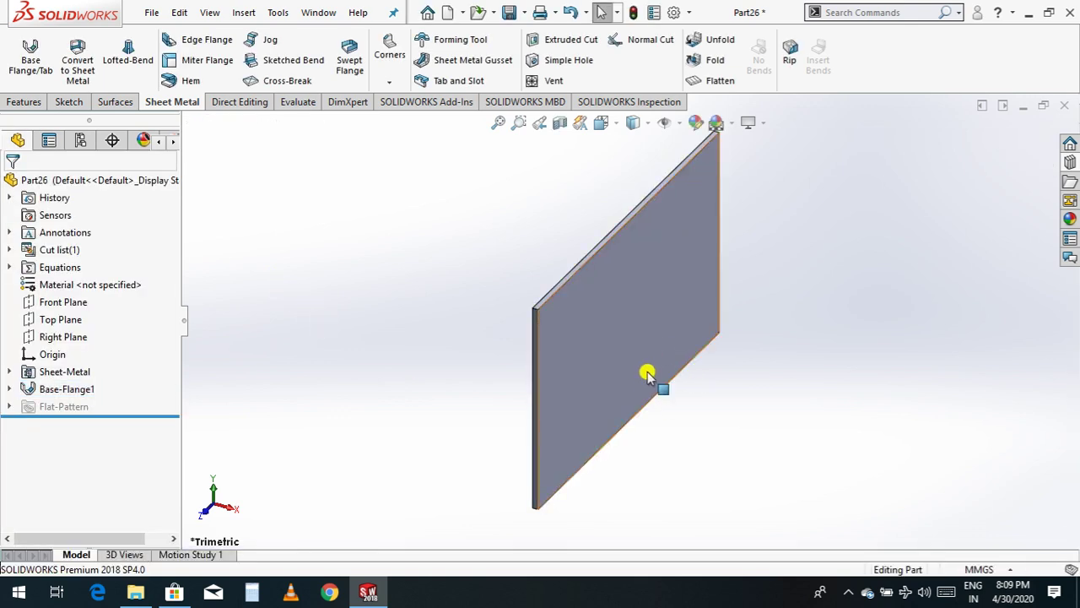
- Start a sketch on the plate's large face and draw a circle about 127 mm in diameter centered on the origin
scroll(646, 374, up, 2)
scroll(640, 336, down, 1)
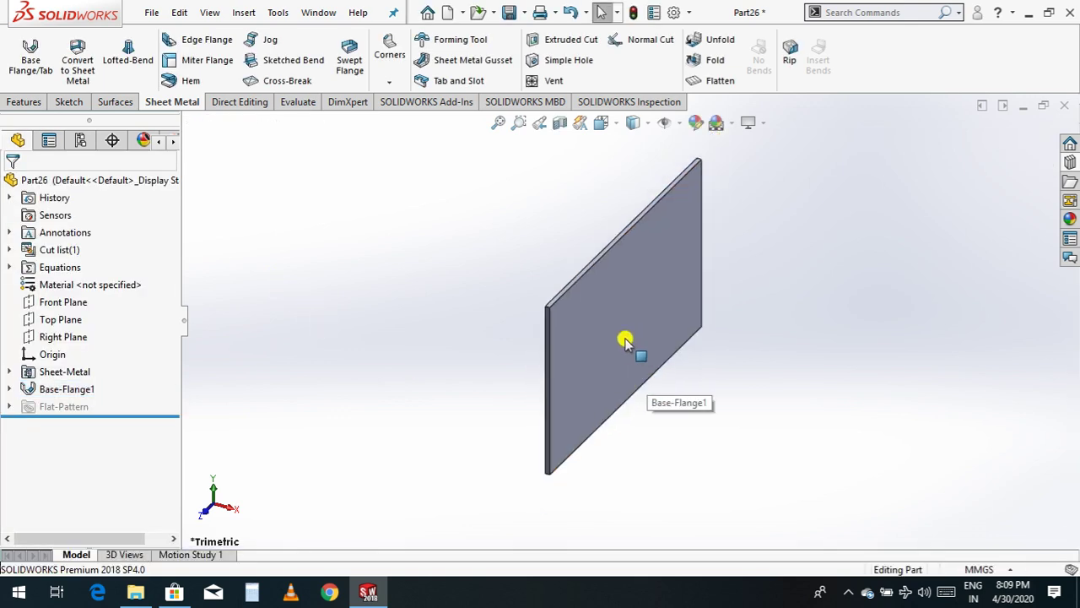
scroll(624, 340, down, 2)
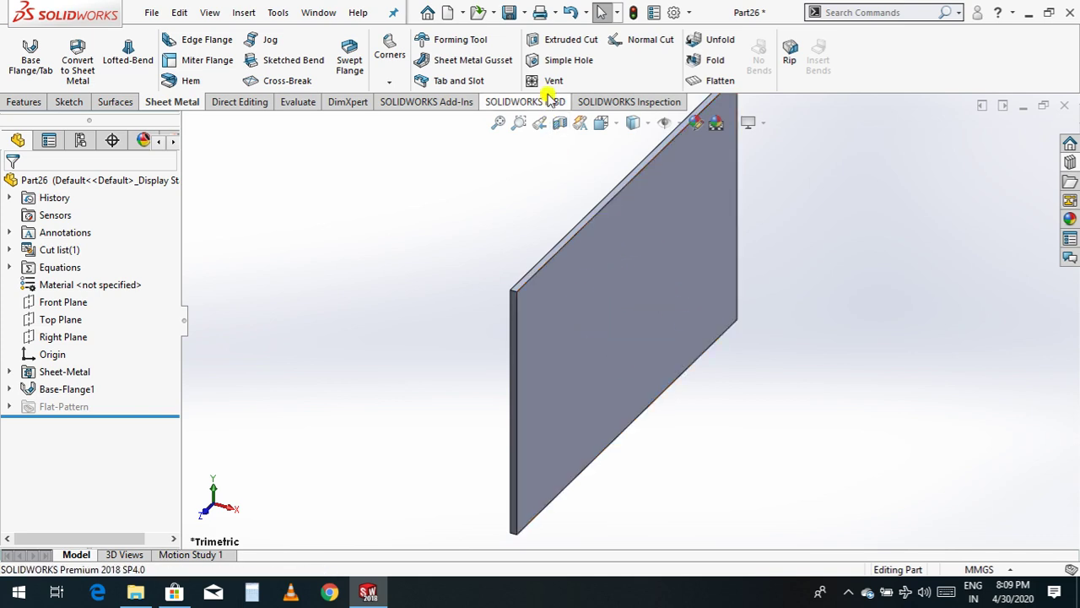
click(615, 291)
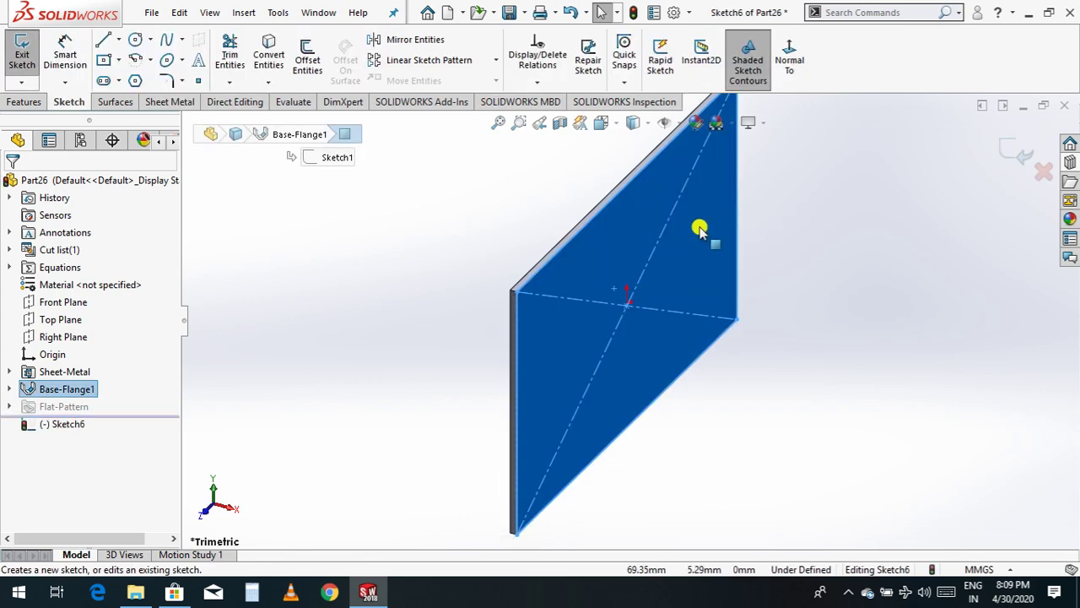
click(789, 63)
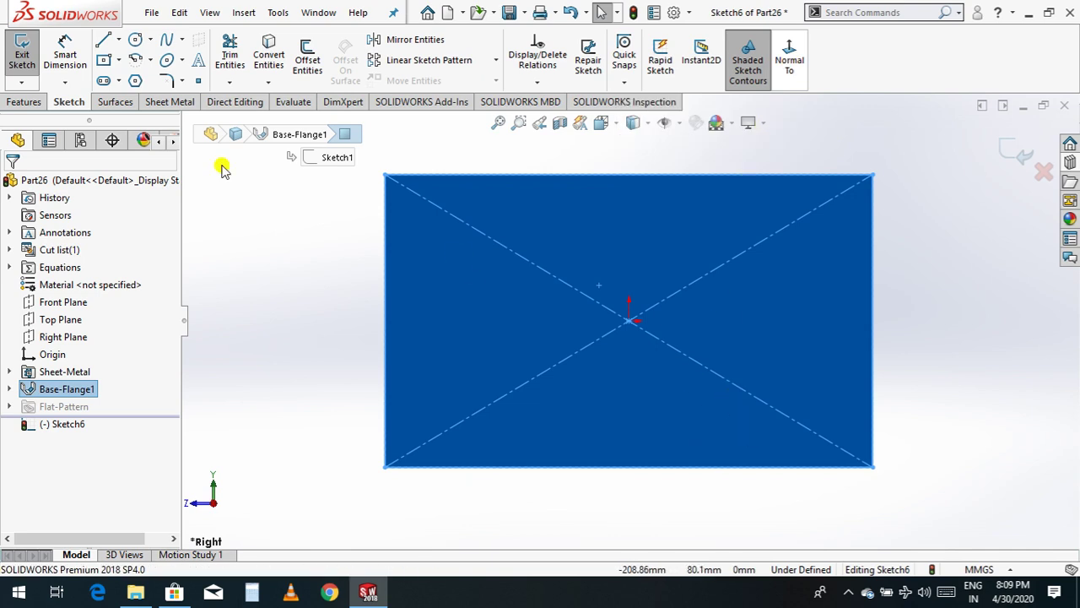
click(135, 41)
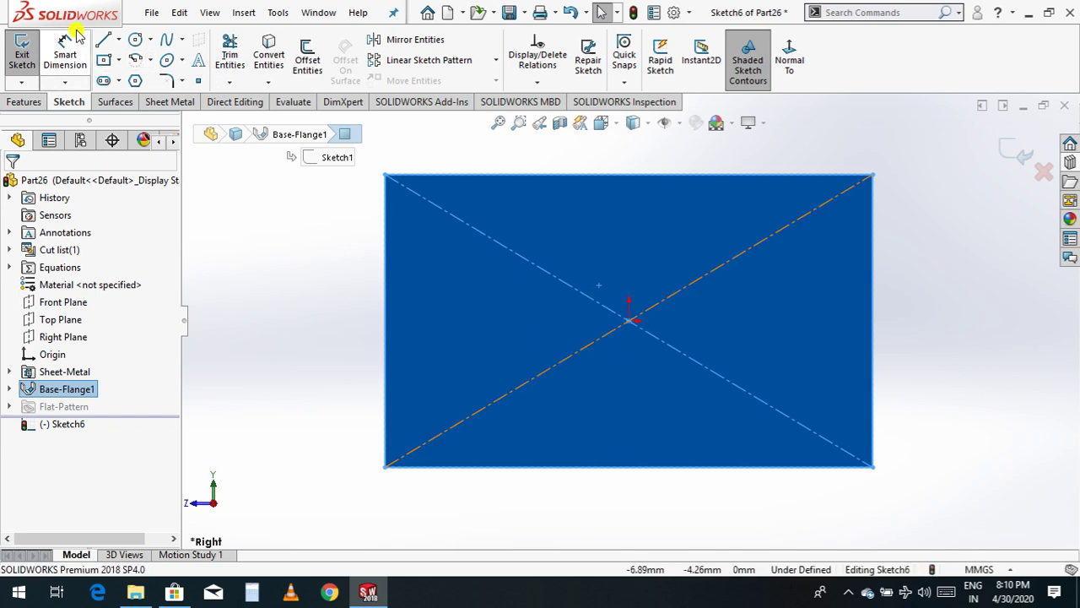
click(135, 39)
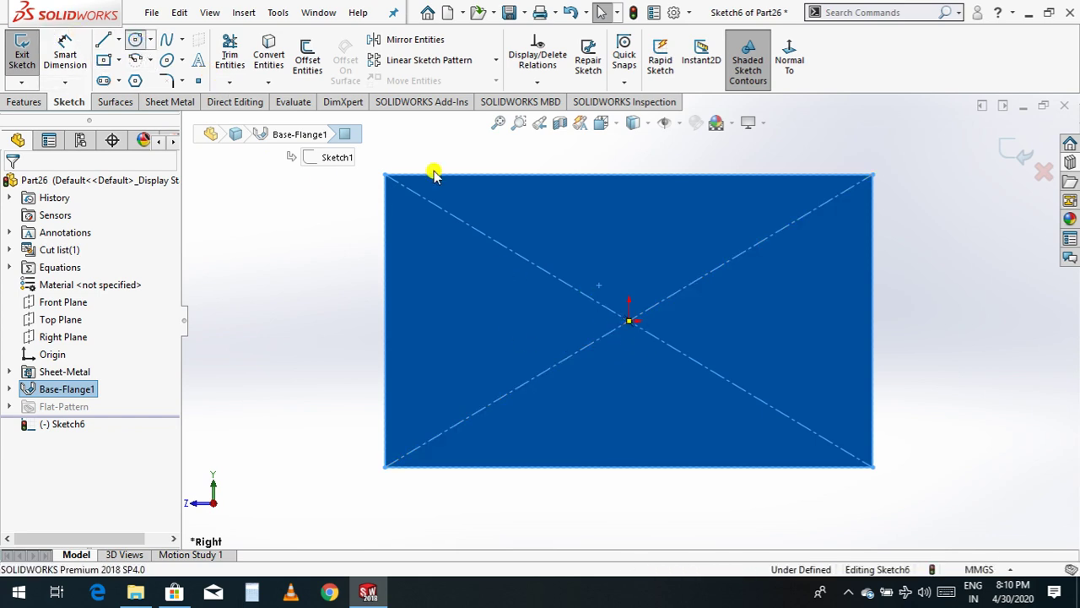
click(628, 321)
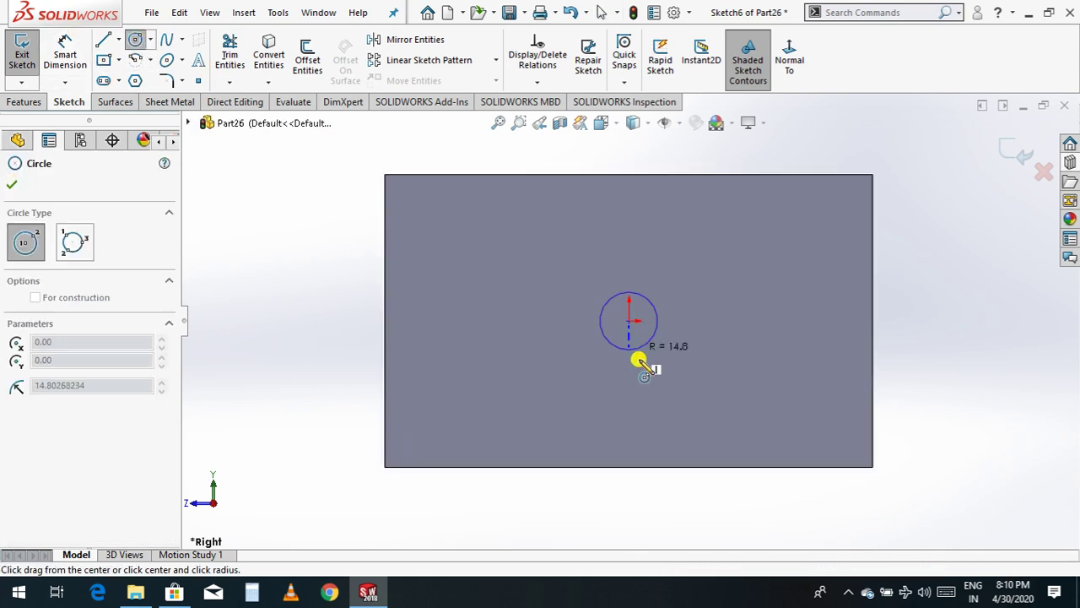
click(628, 443)
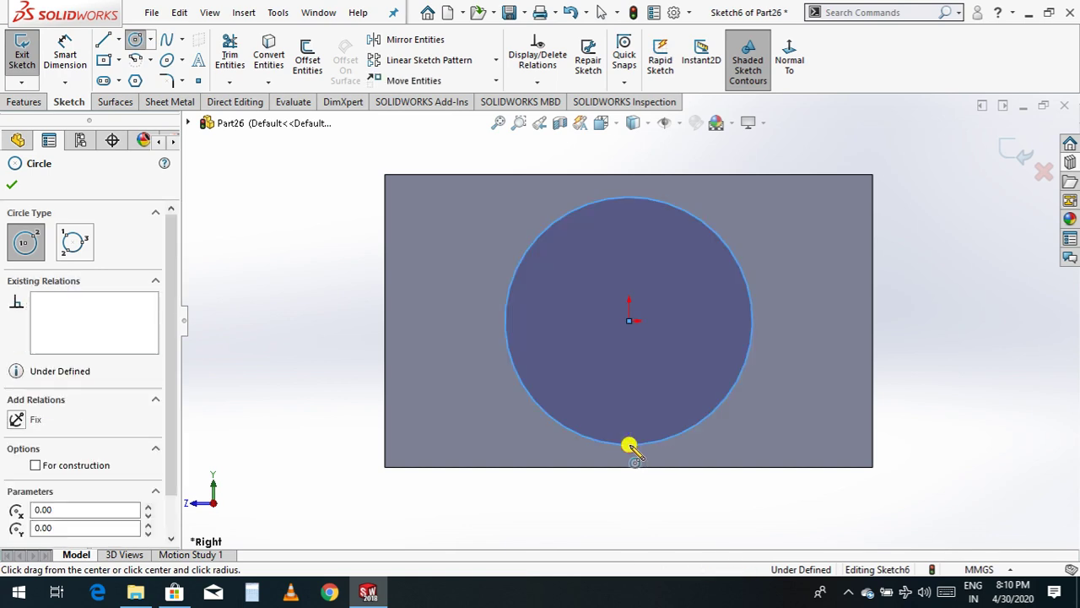
- Dimension the circle and set its diameter to 130 mm
click(64, 54)
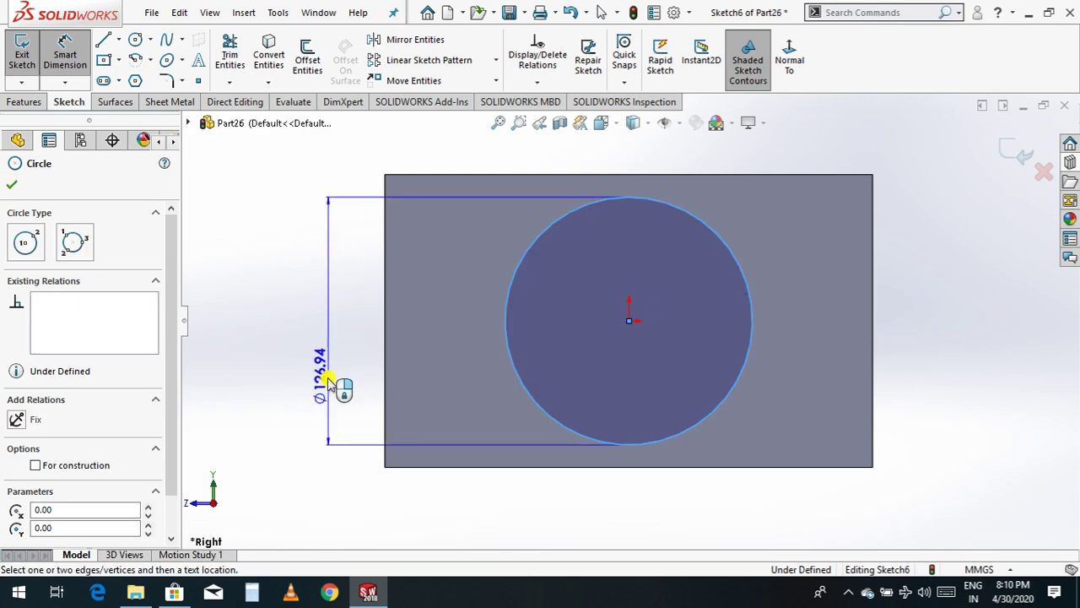
click(329, 382)
click(328, 382)
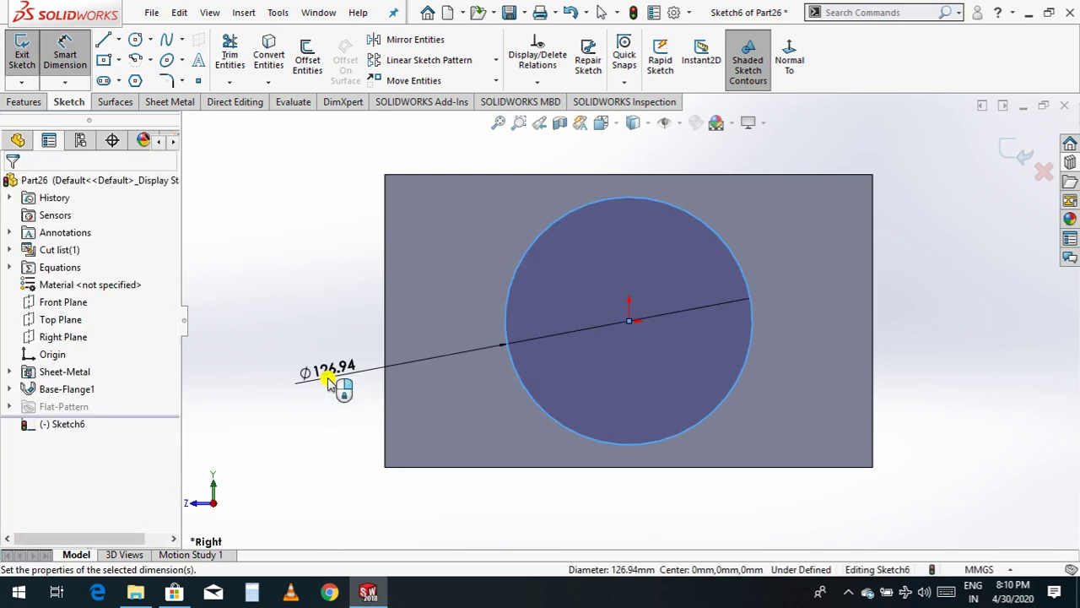
text(130)
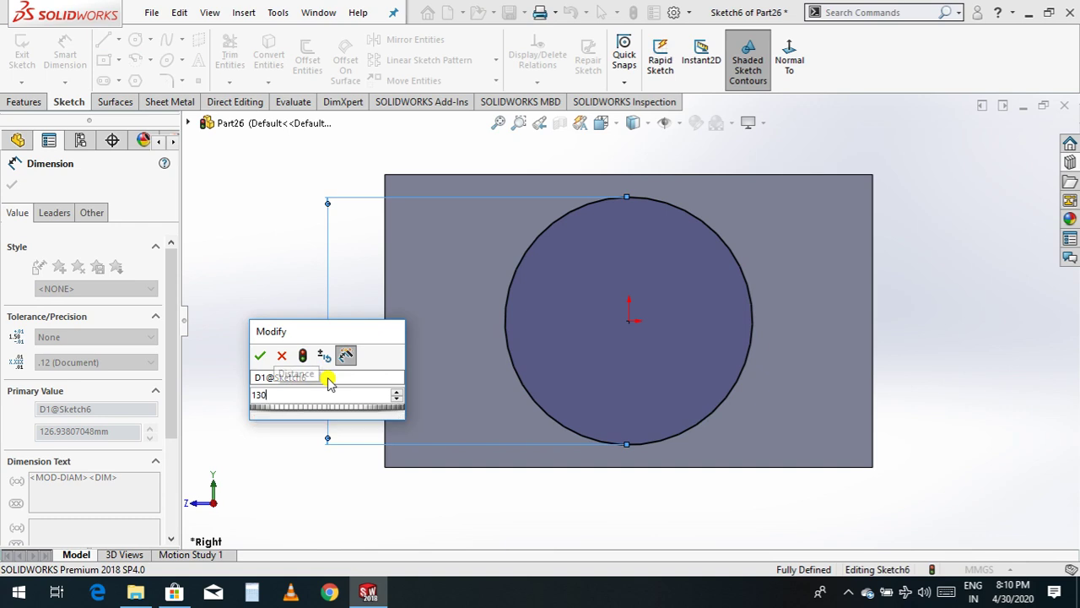
key(Escape)
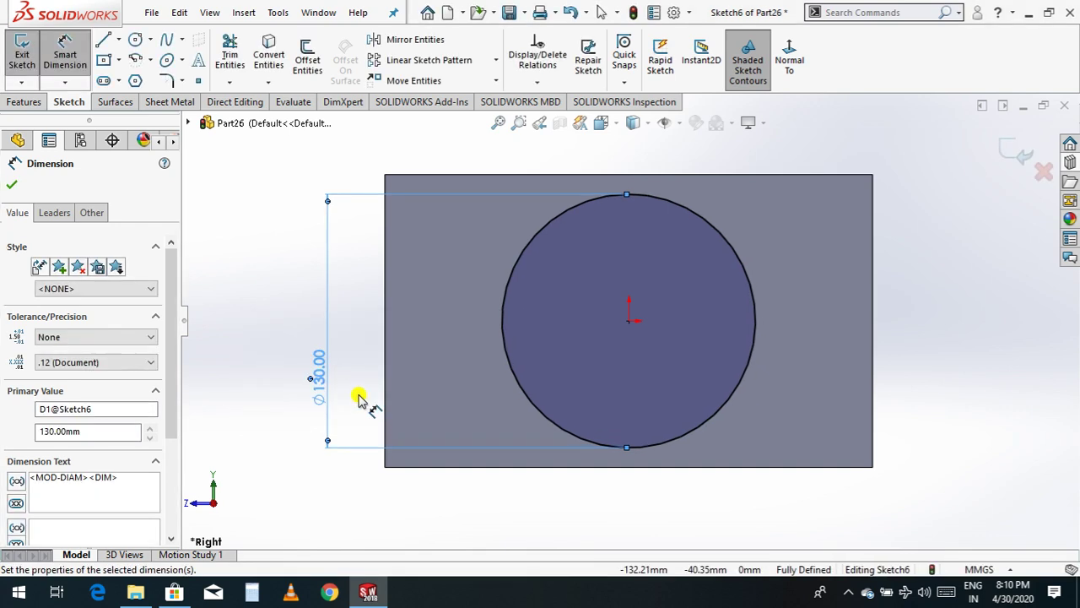
click(13, 187)
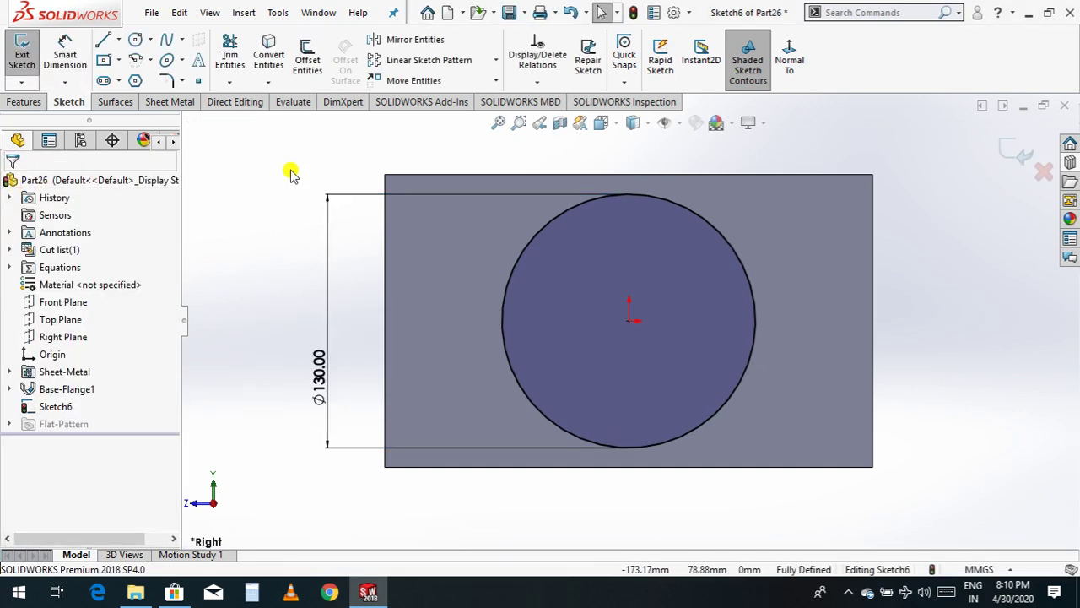
- Offset the 130 mm circle inward by 10 mm
click(536, 236)
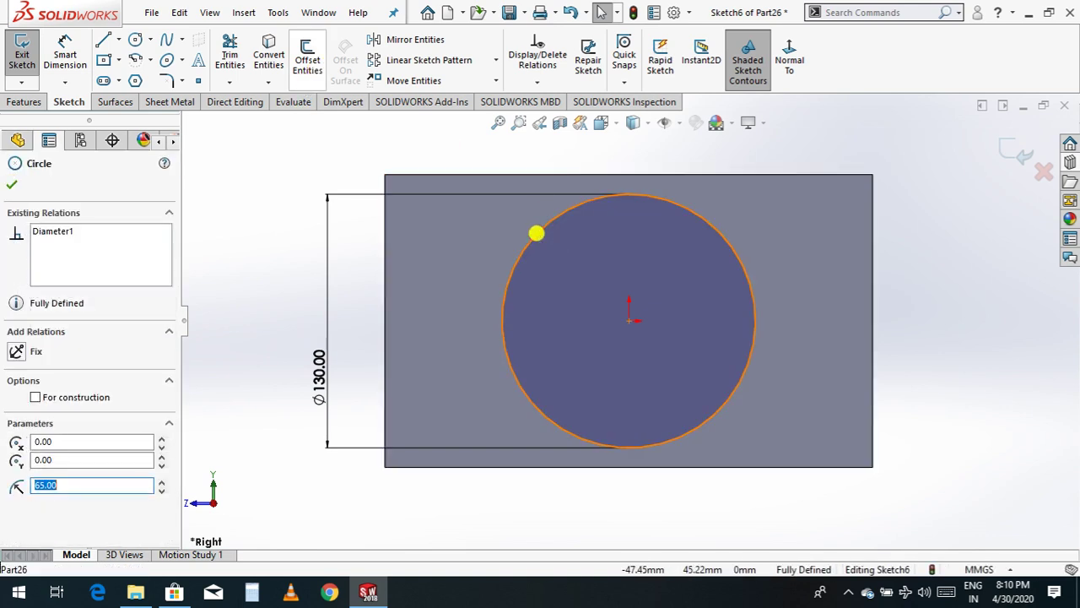
click(318, 69)
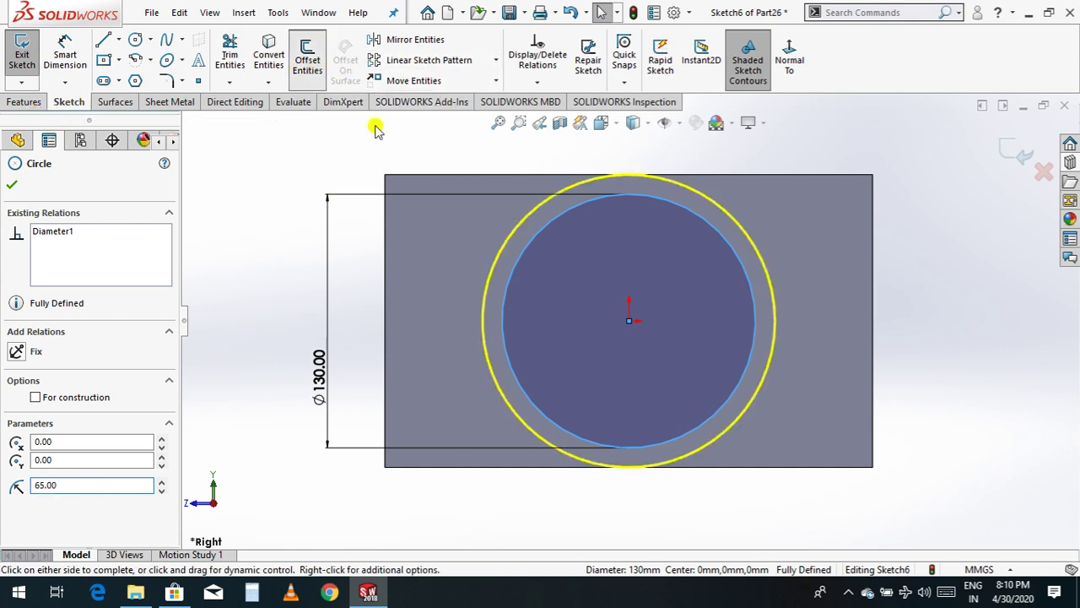
click(513, 322)
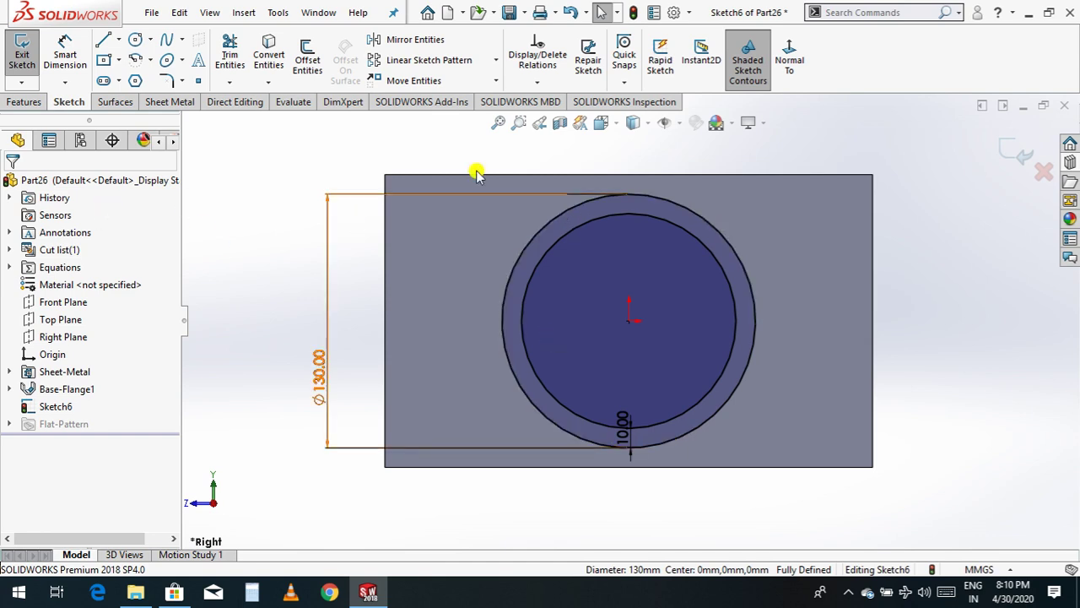
- Add two more concentric circles by offsetting the innermost circle inward by 10 mm twice in succession
click(535, 268)
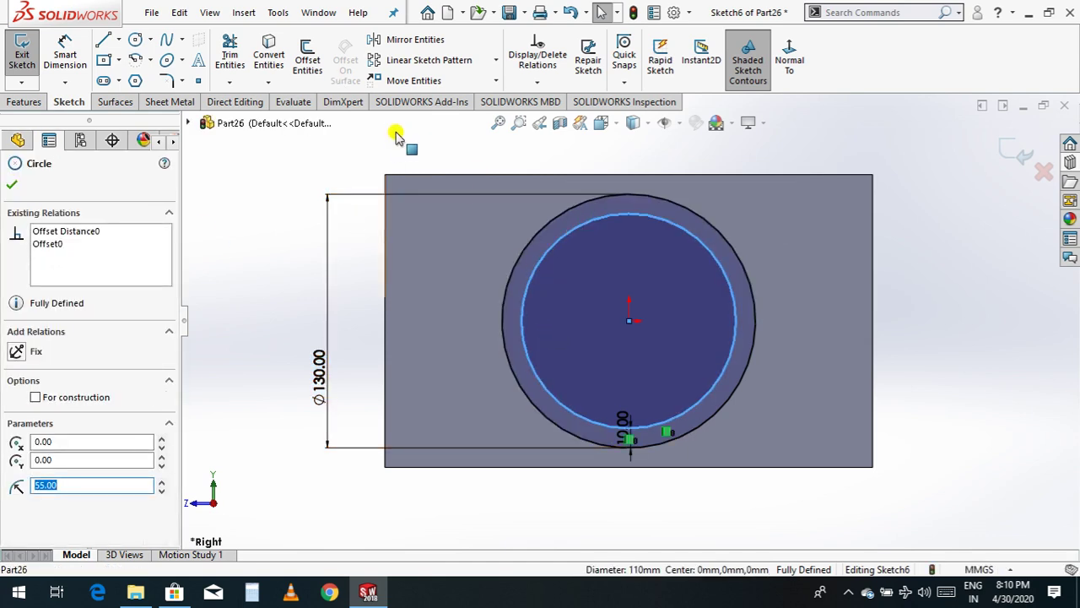
click(309, 64)
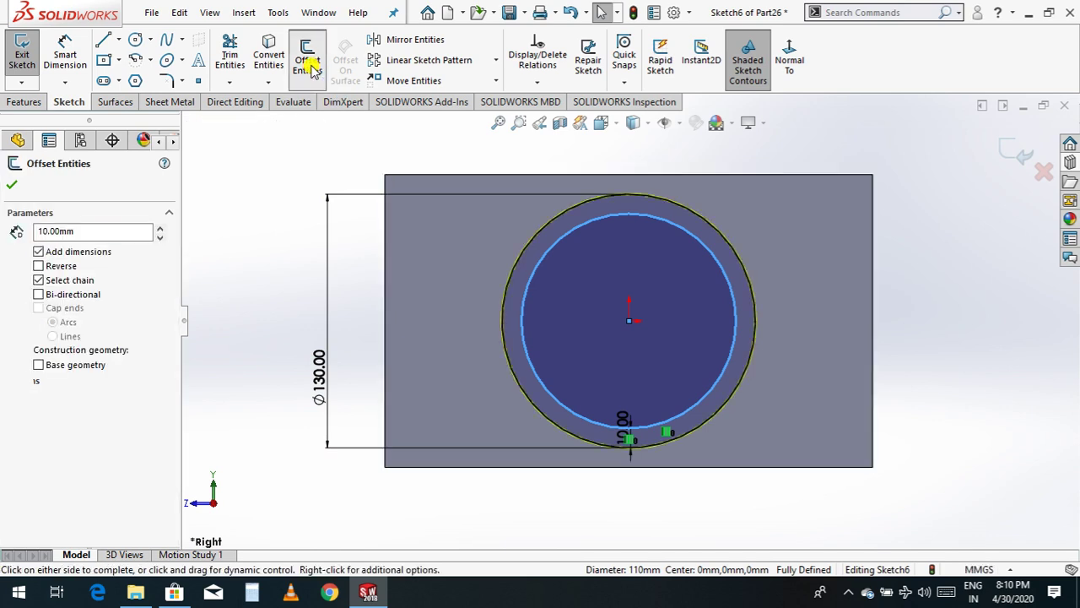
click(530, 321)
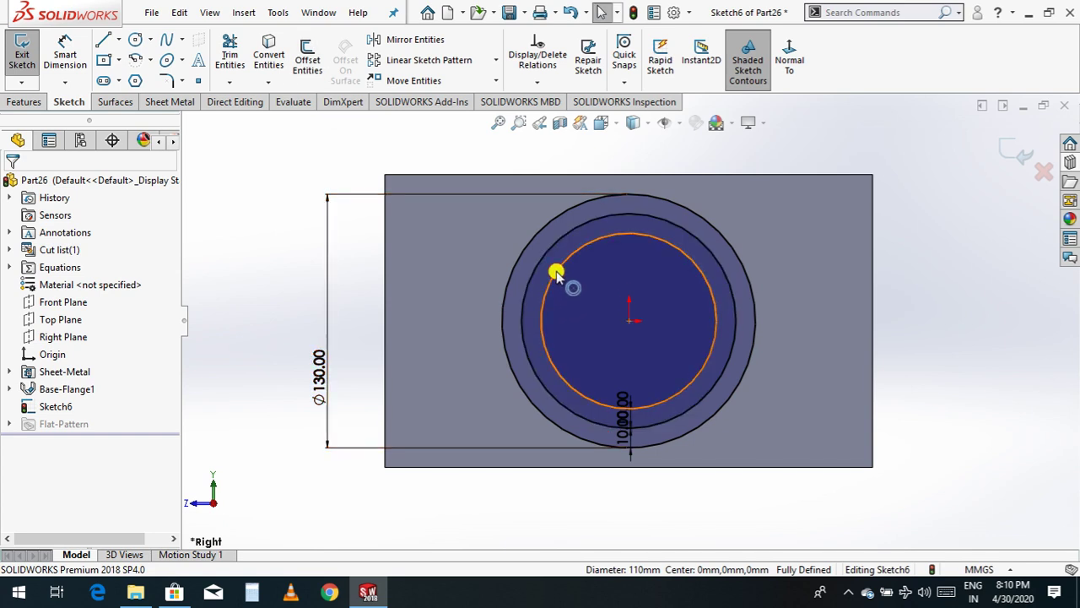
click(309, 64)
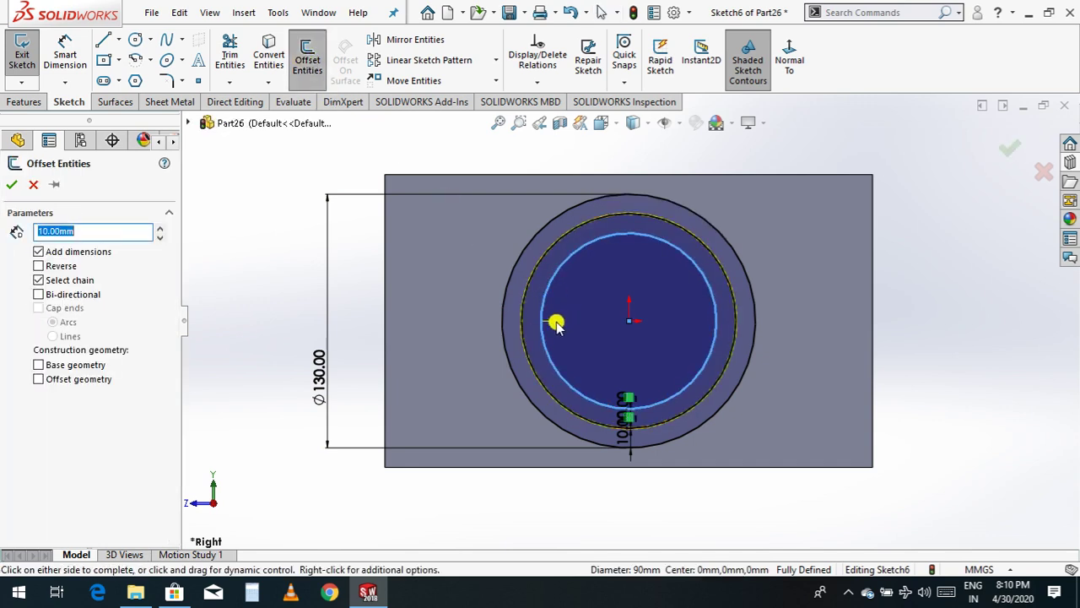
click(39, 265)
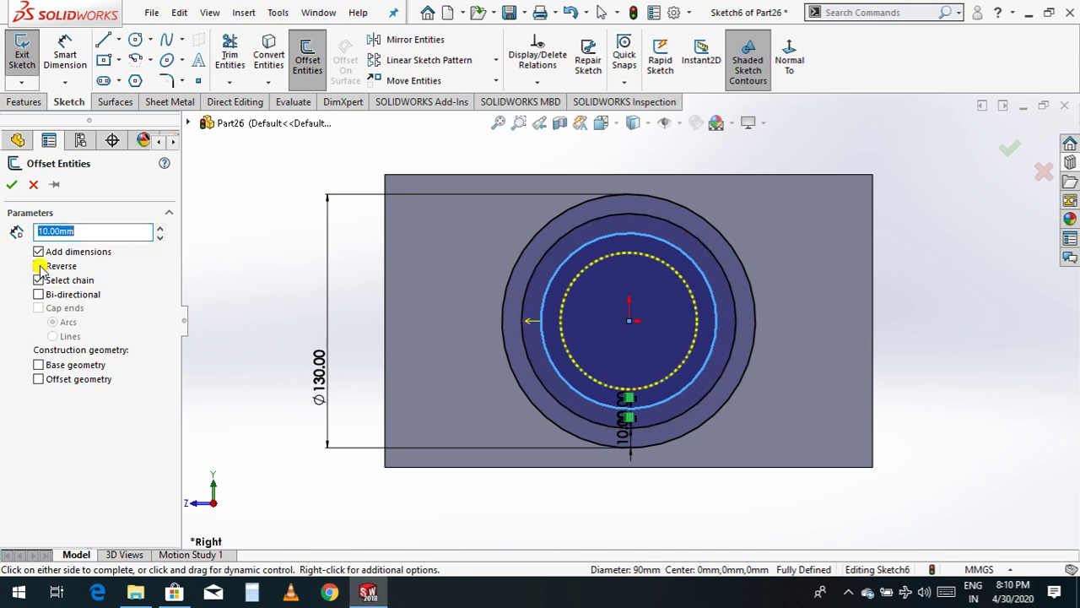
click(11, 185)
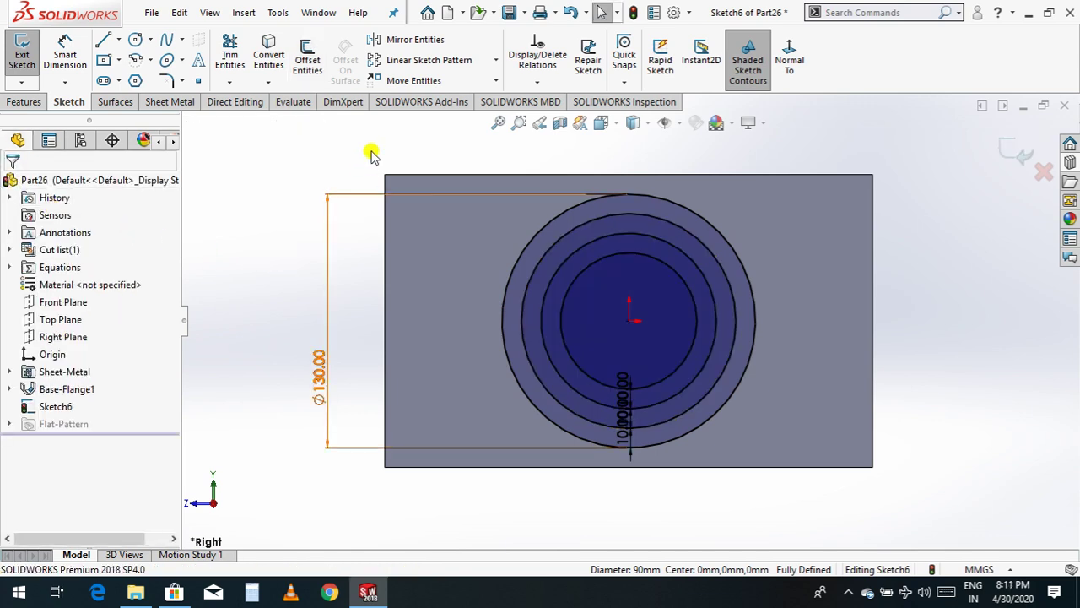
- Offset the innermost 70 mm circle inward by 20 mm
click(561, 314)
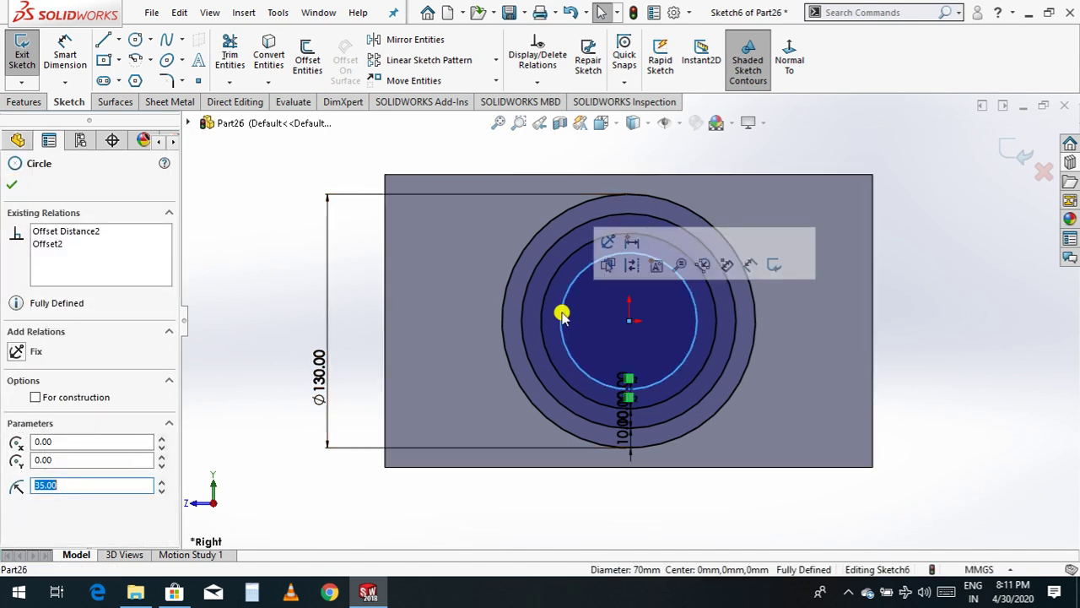
click(308, 60)
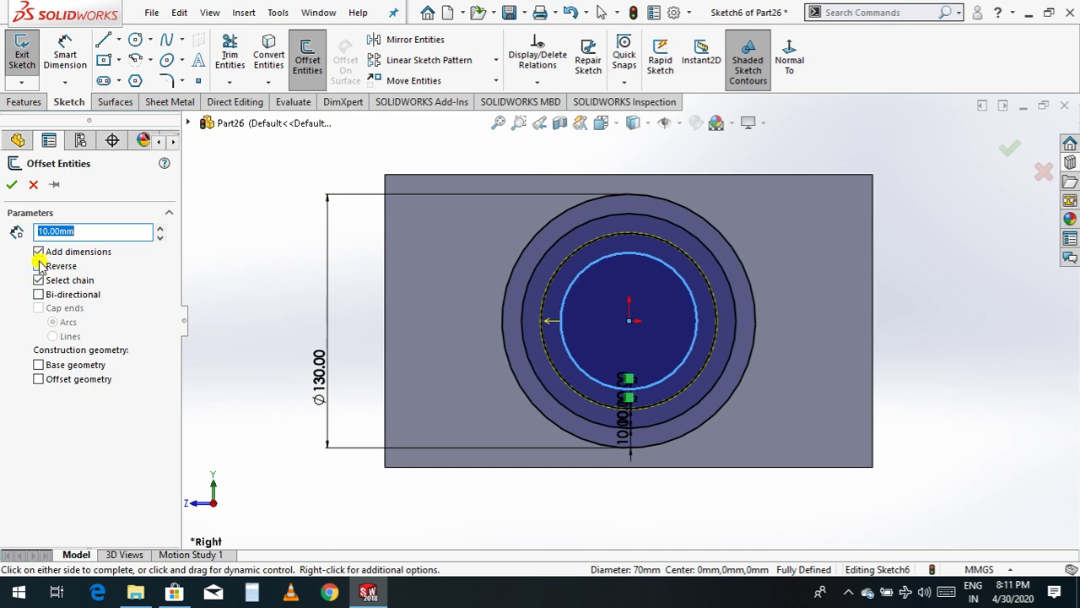
click(39, 266)
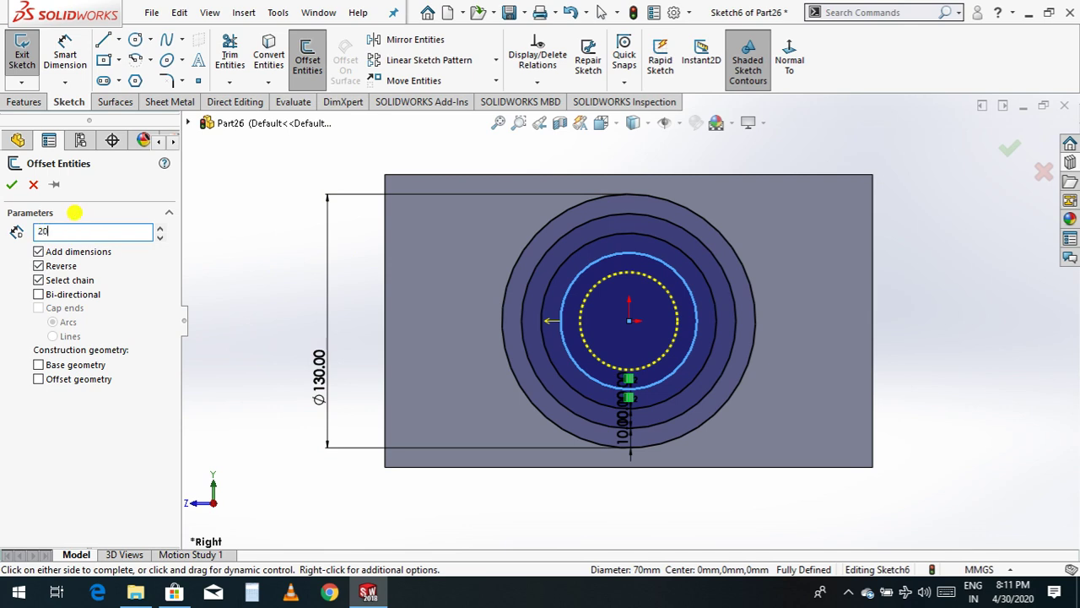
text(20)
key(Return)
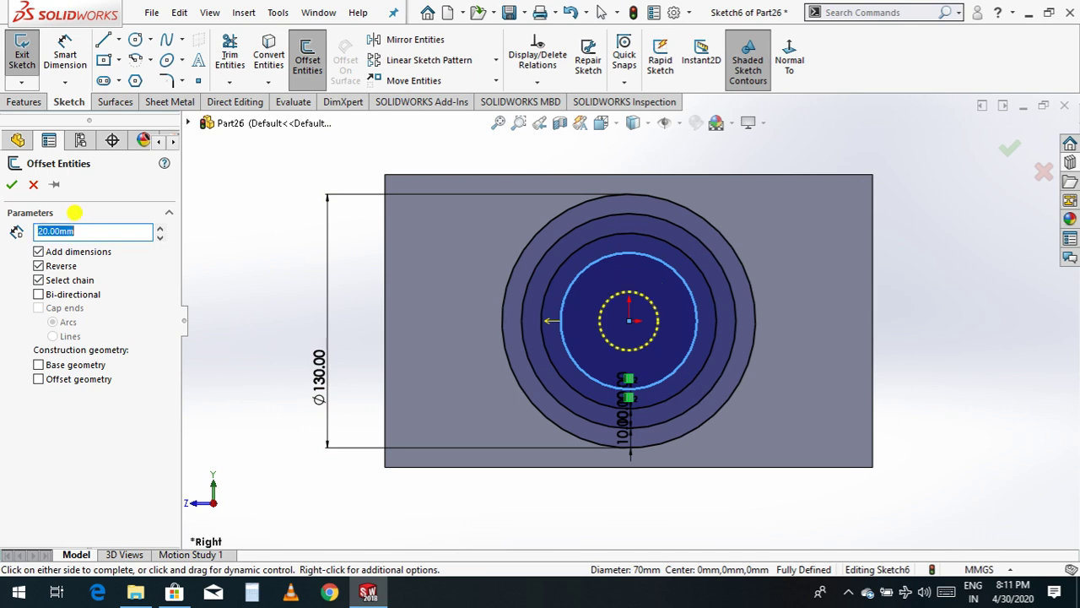
click(11, 185)
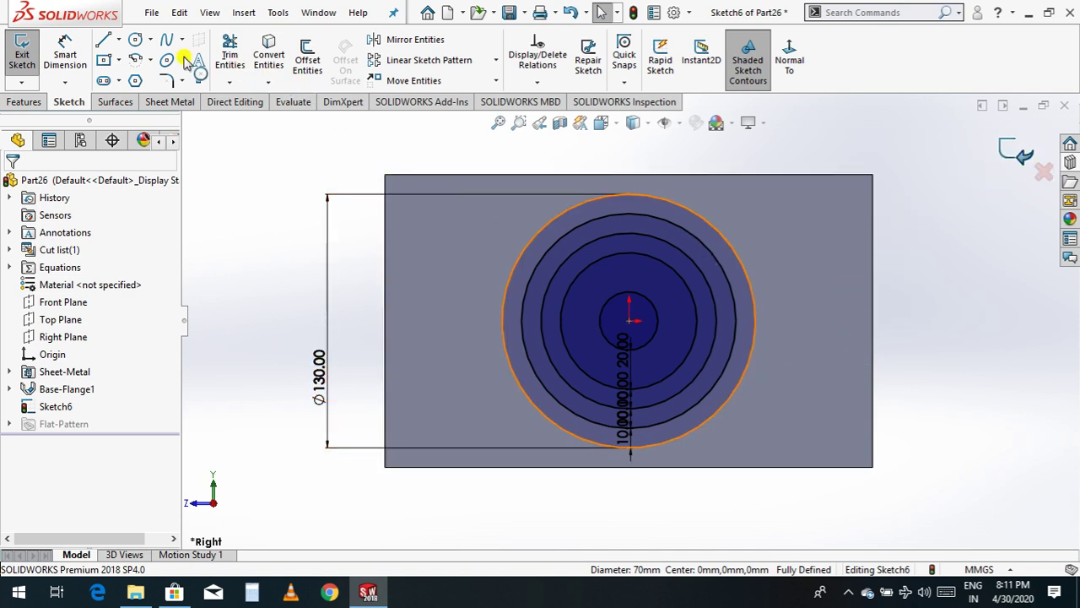
- Draw a vertical line through the center from the uppermost to the lowermost point of the outer circle
click(104, 42)
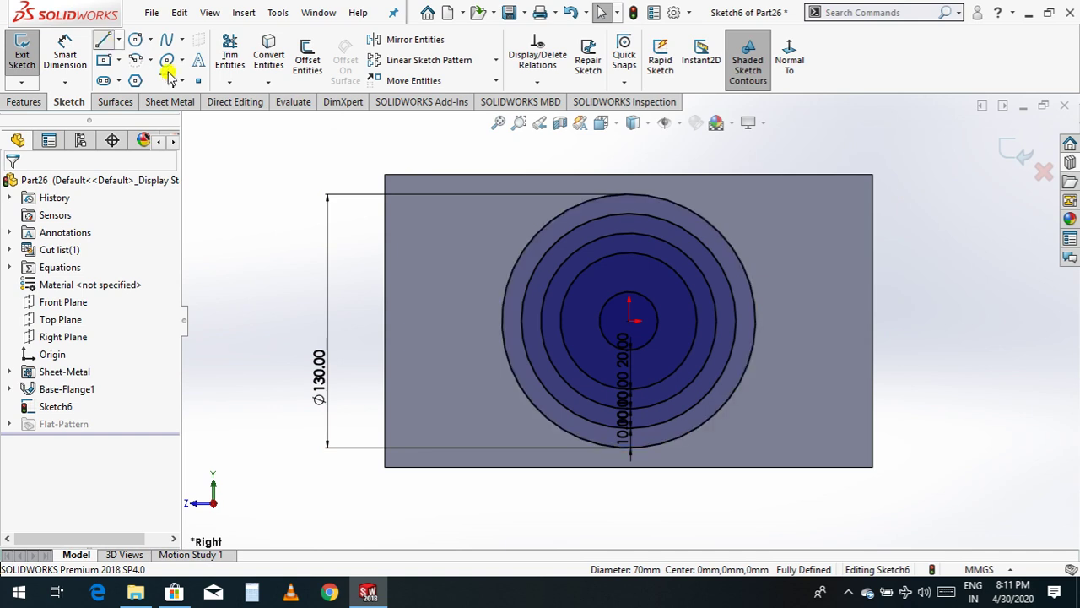
click(626, 196)
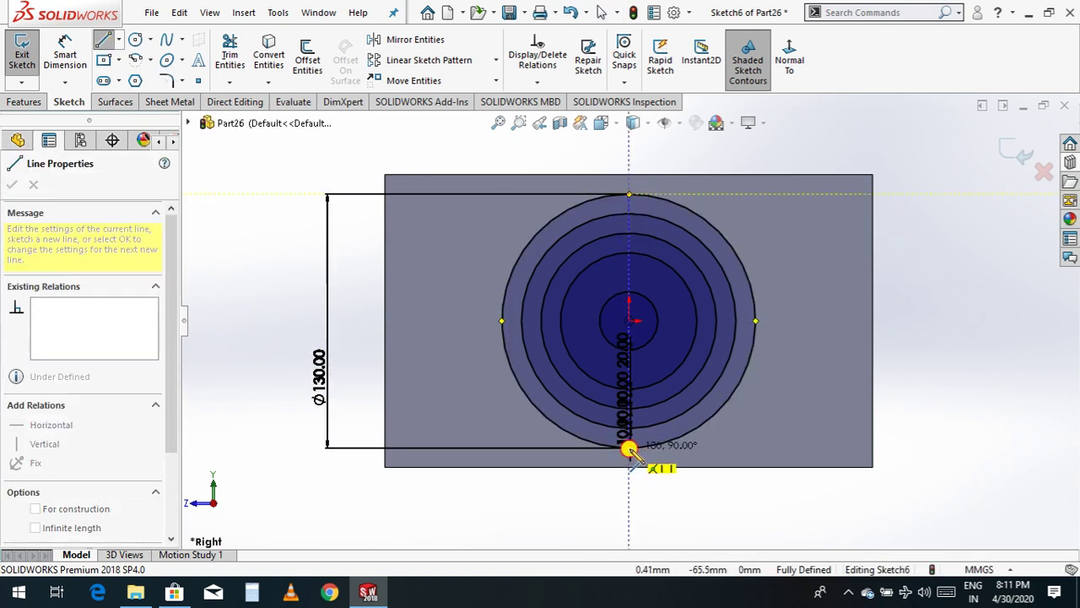
click(629, 447)
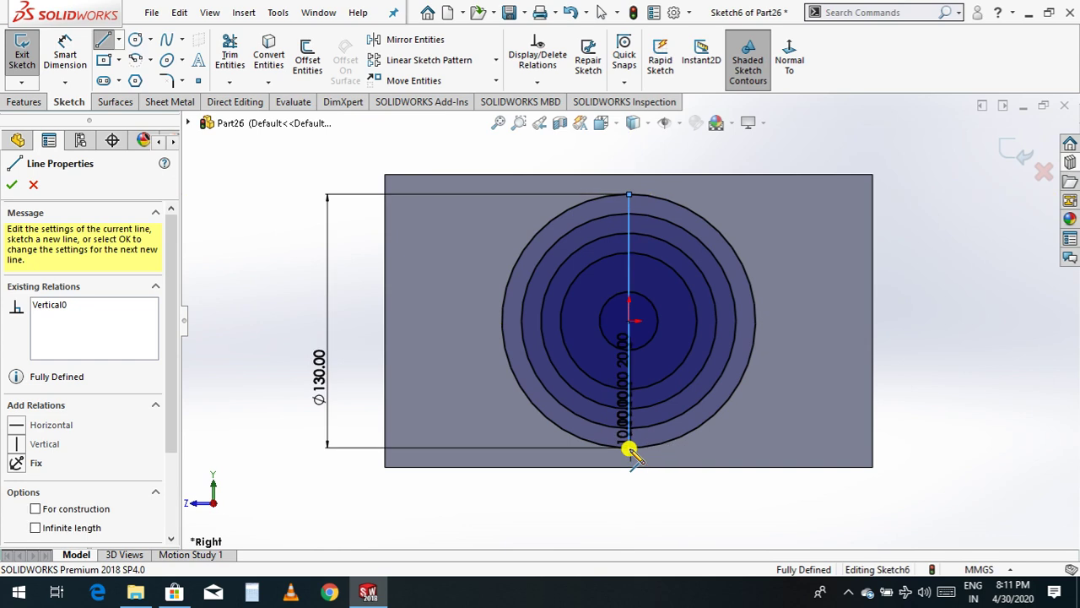
right_click(933, 344)
click(954, 380)
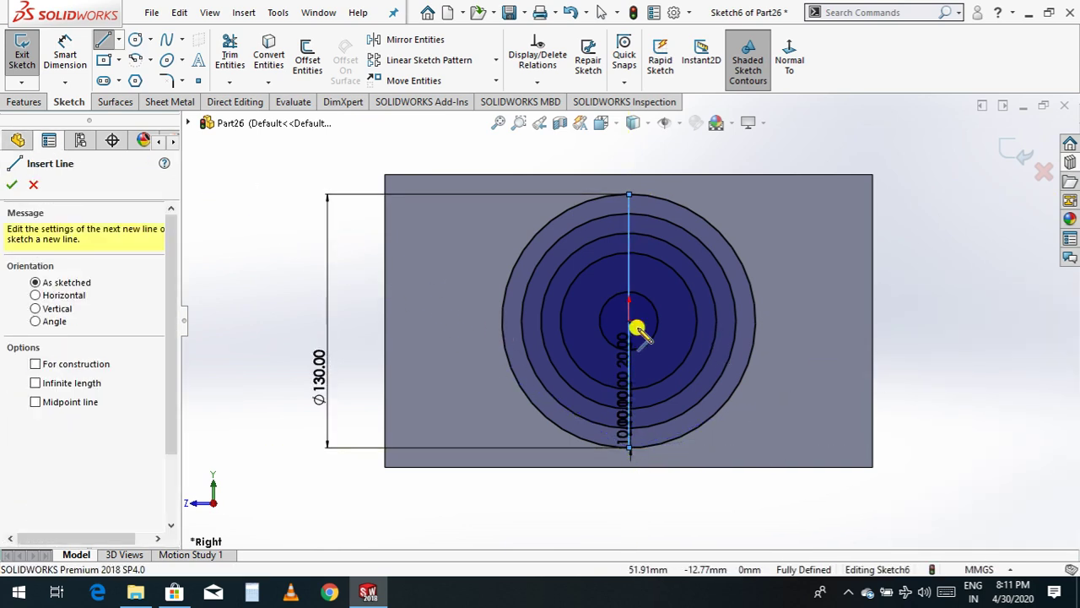
- Draw a horizontal line from the origin to the outer circle's right quadrant point
click(755, 321)
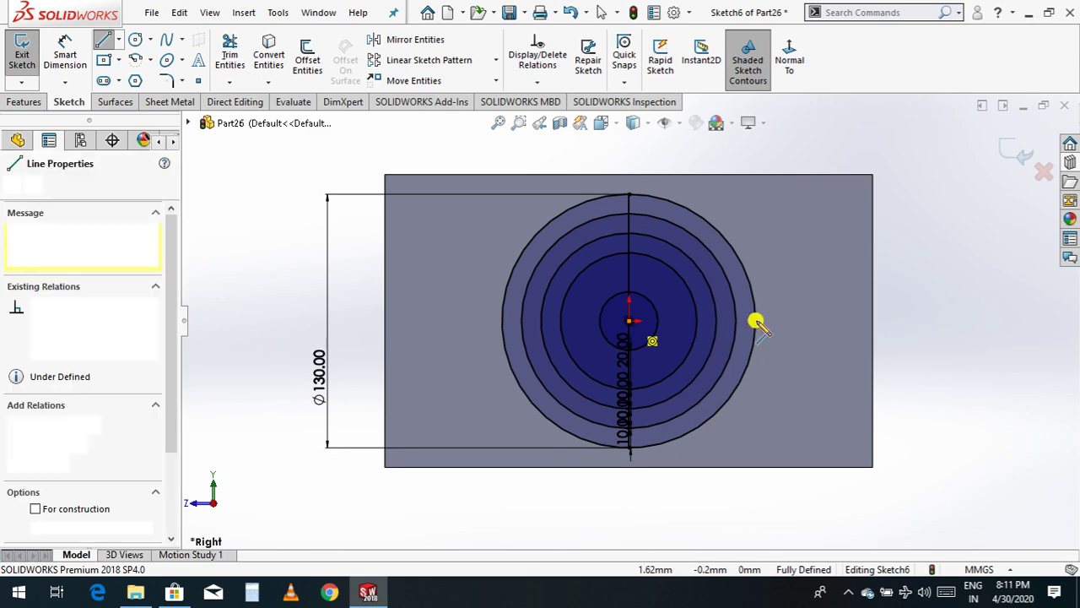
click(756, 321)
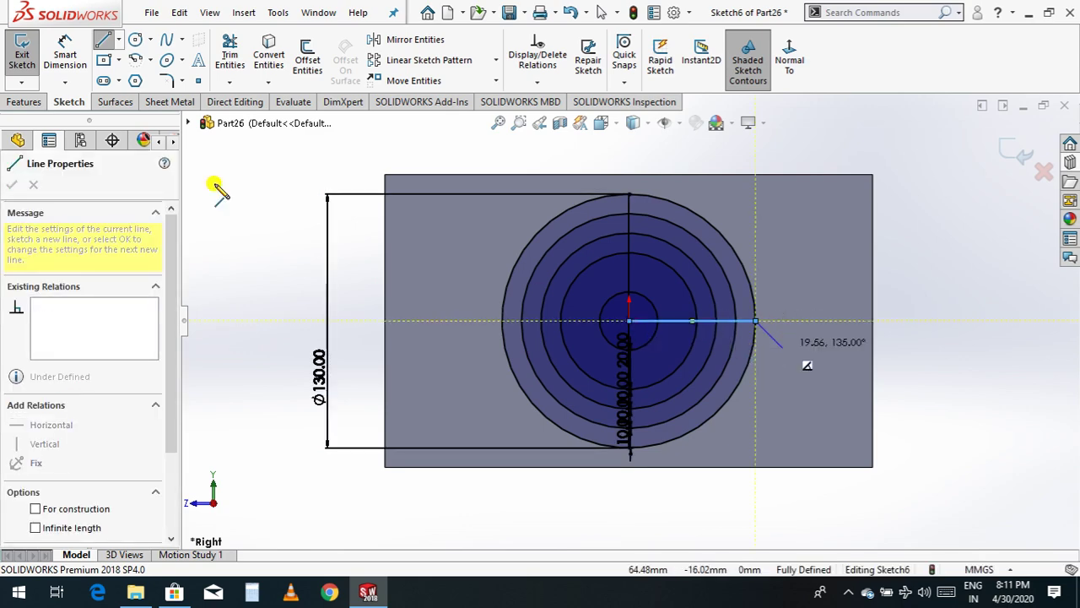
click(395, 40)
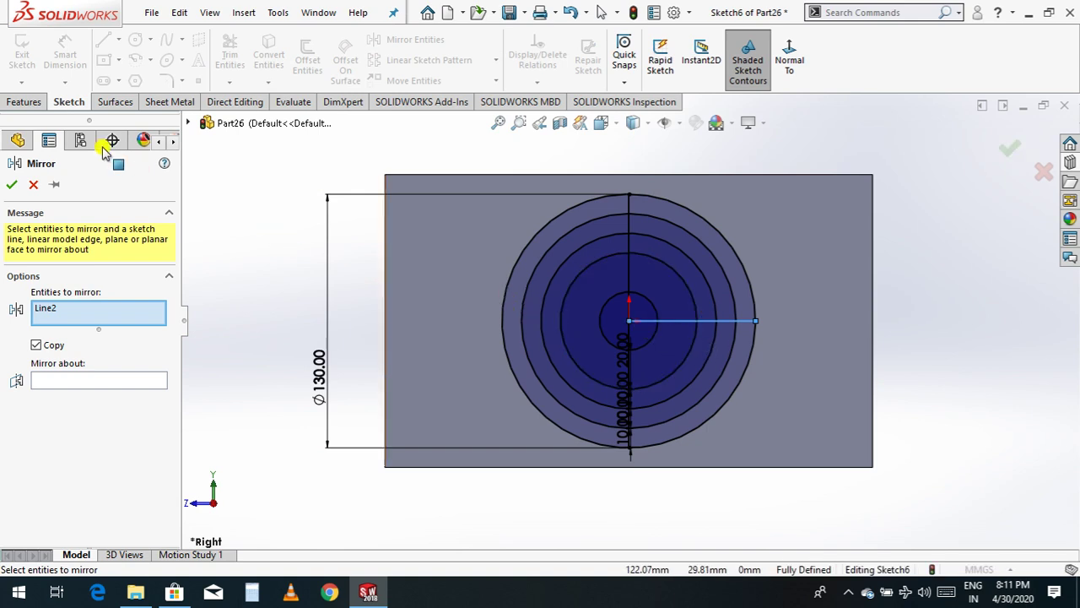
click(33, 184)
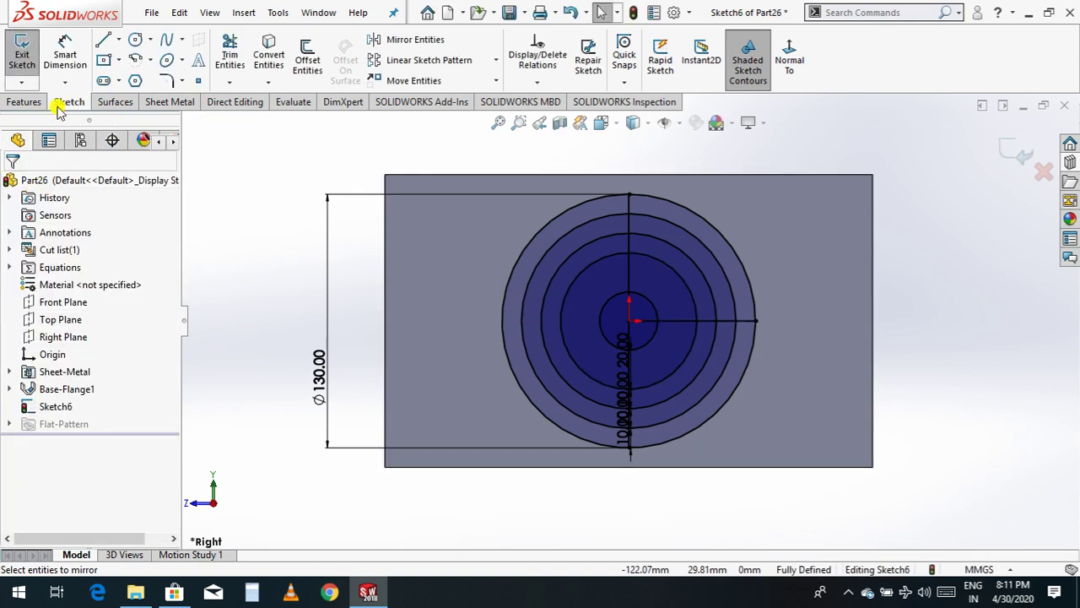
- Draw an angled line from the origin to the outer circle's upper right, about 43° above the horizontal line
click(99, 42)
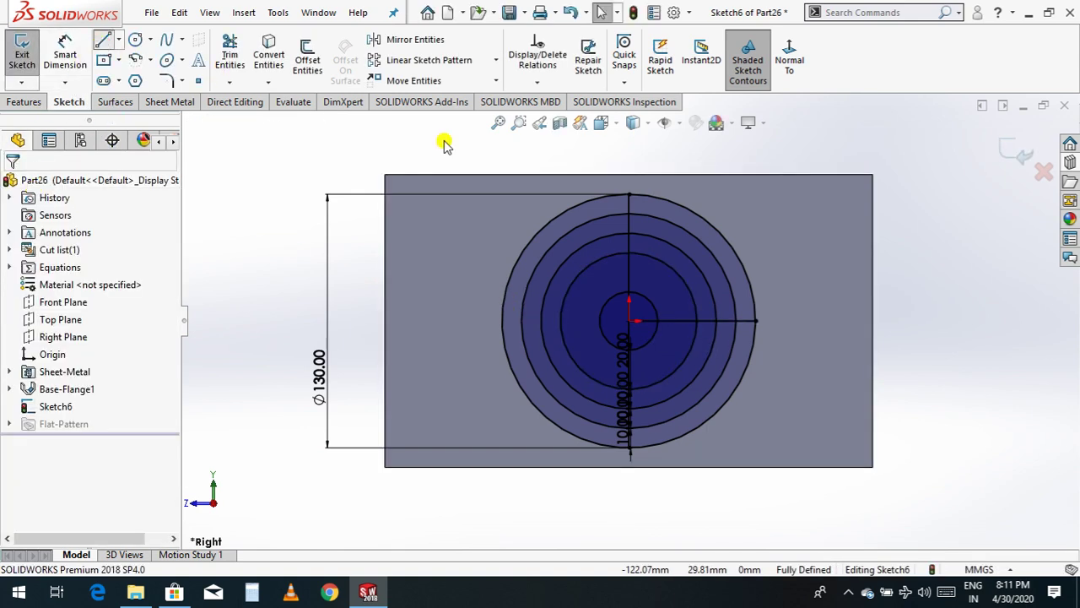
click(631, 321)
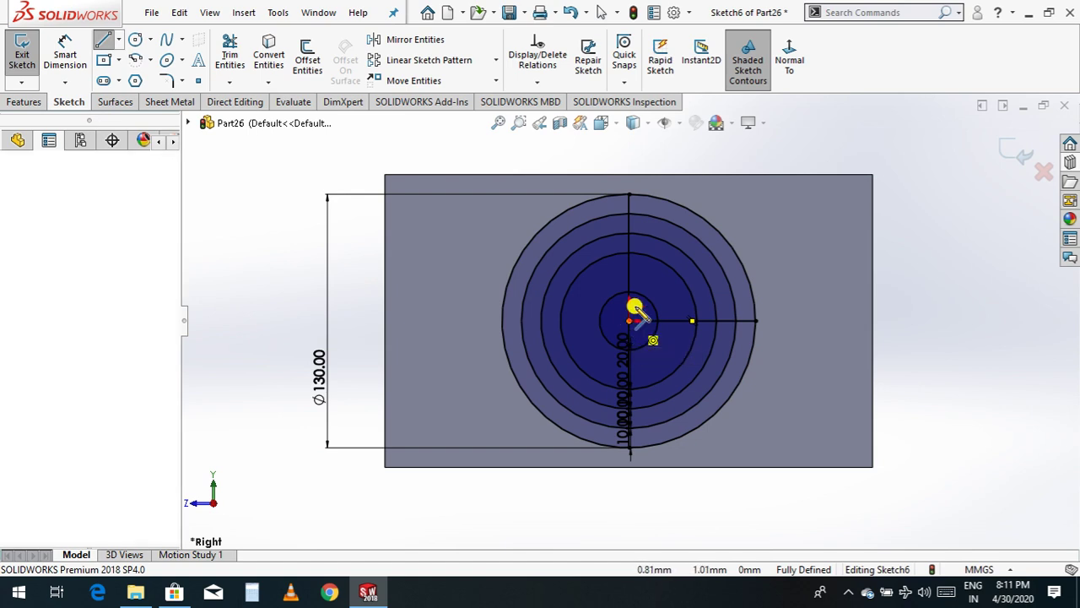
click(722, 232)
- Dimension the angle between the horizontal and angled lines and set it to 45°
click(64, 53)
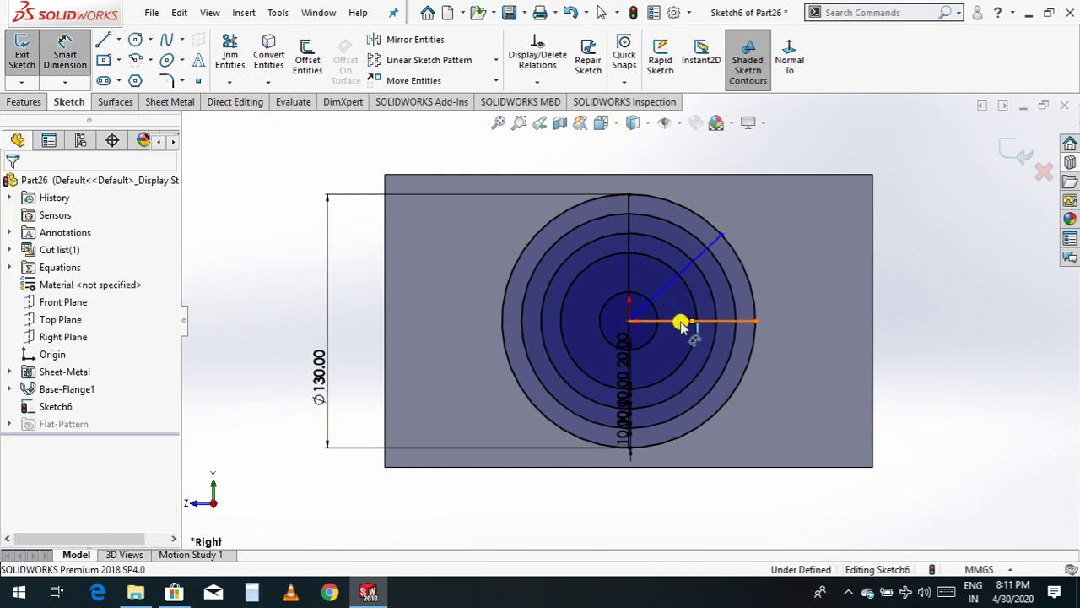
click(681, 321)
click(667, 286)
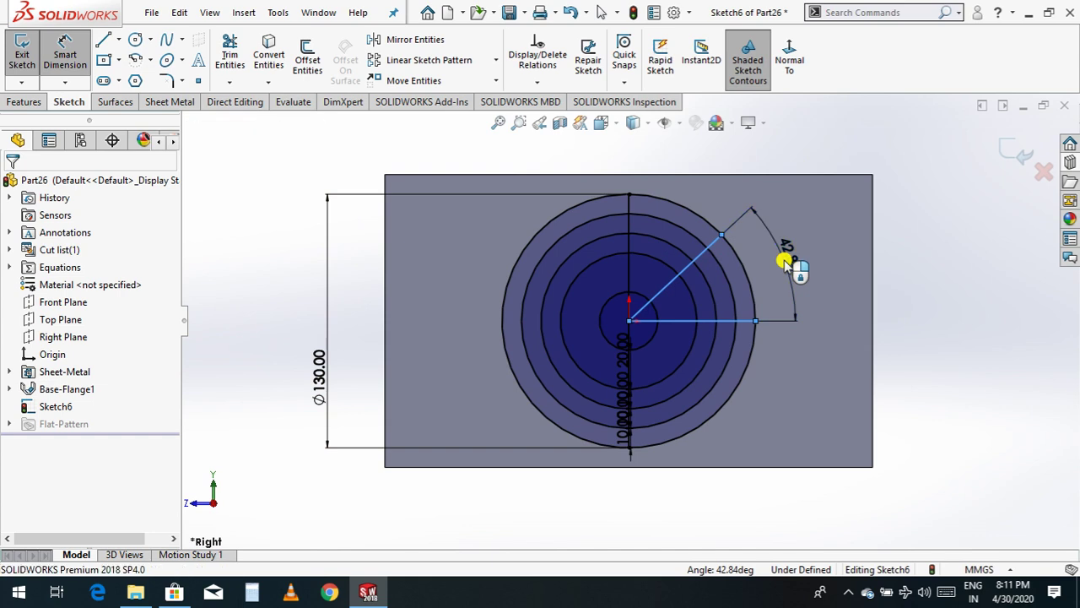
click(785, 263)
text(45)
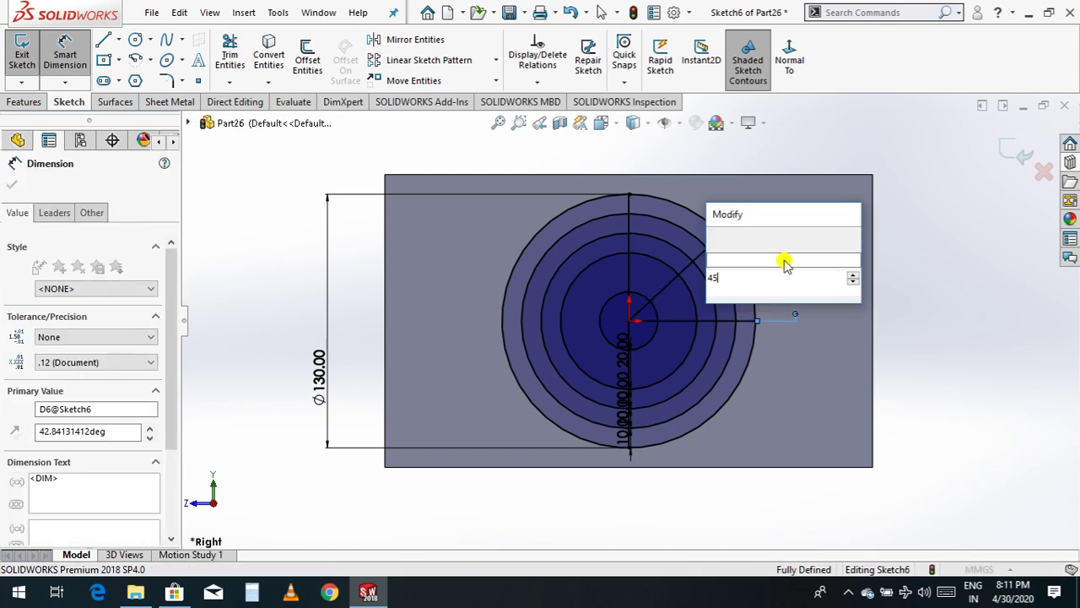
key(Escape)
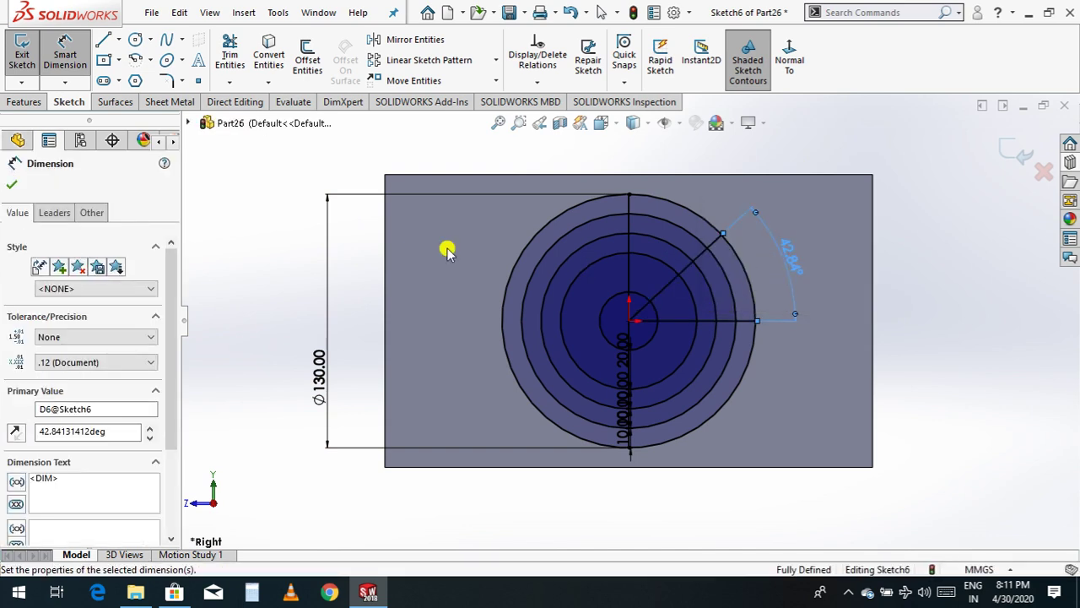
click(14, 187)
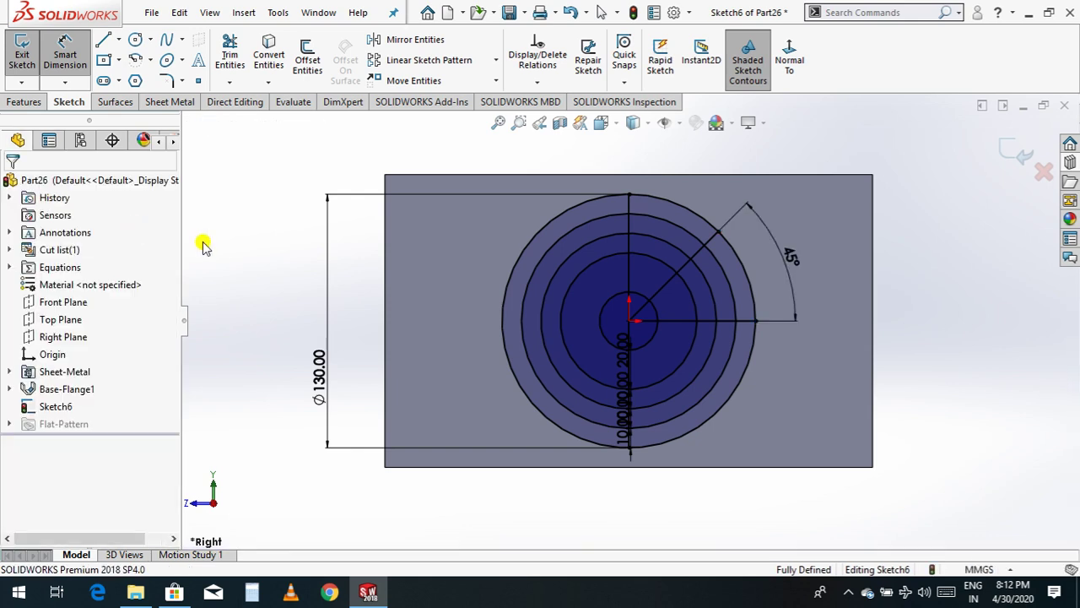
- Mirror the 45° line about the vertical line, keeping the original as a copy
click(392, 44)
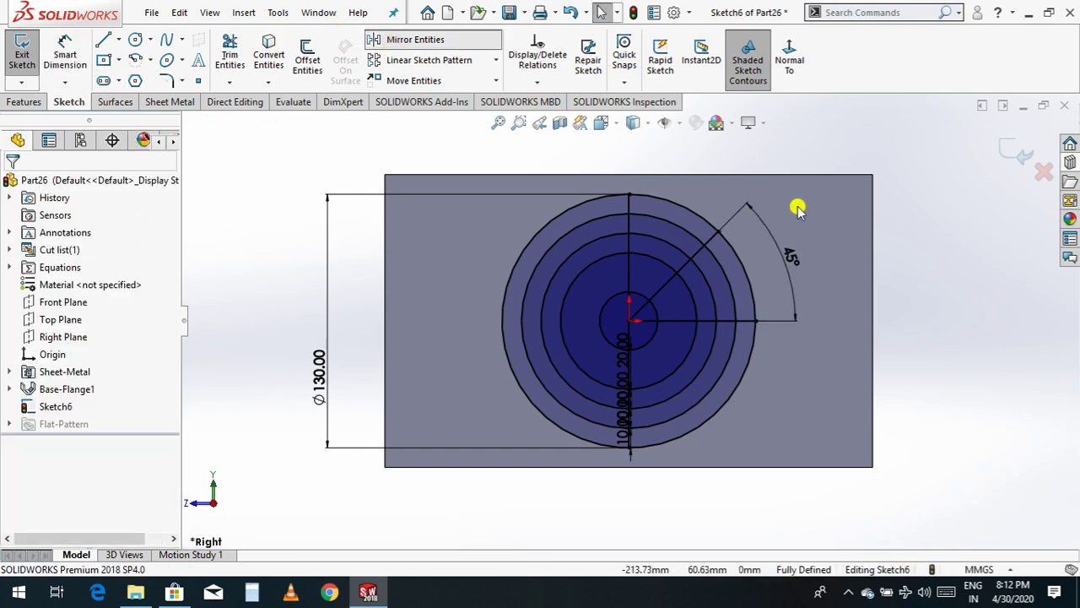
click(713, 240)
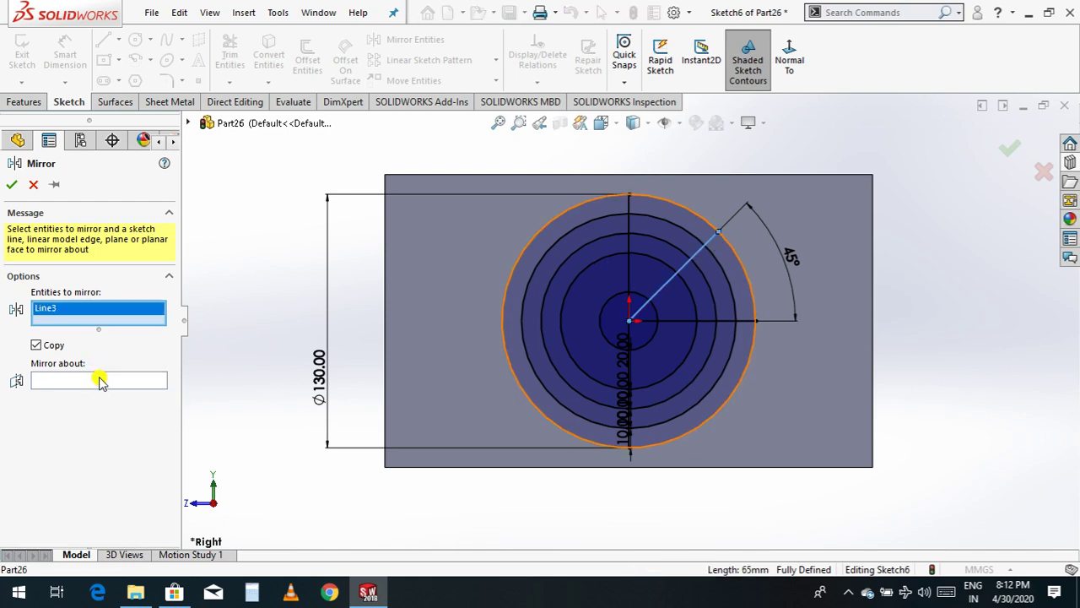
click(98, 381)
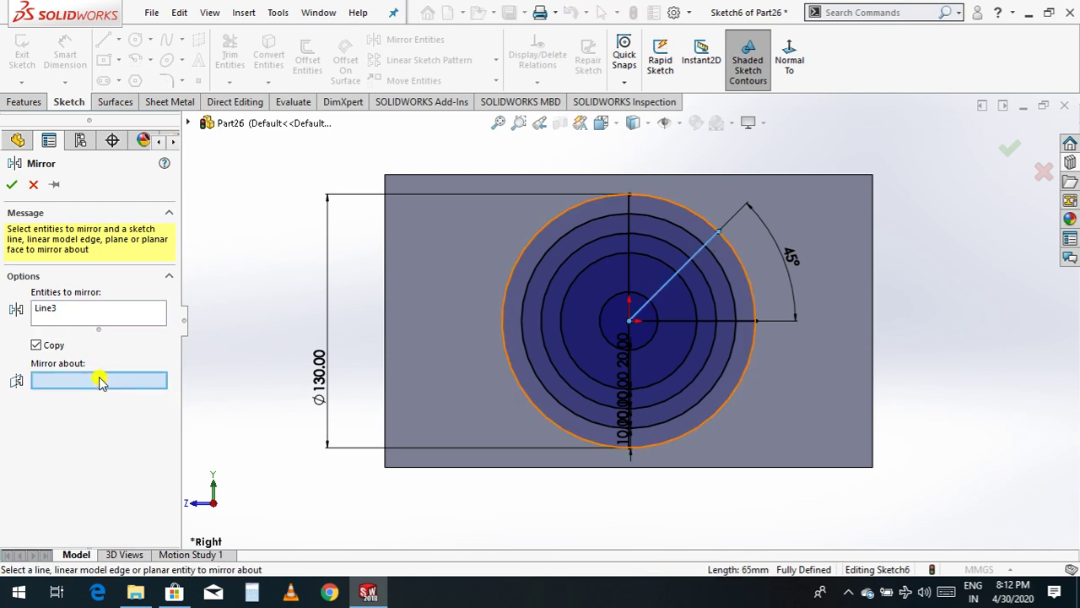
click(630, 268)
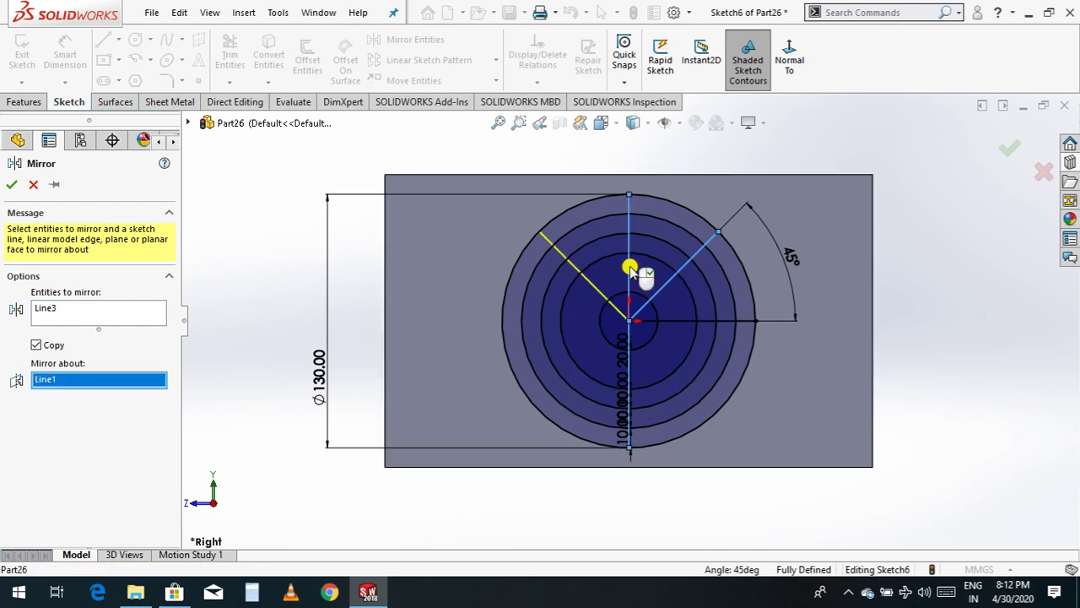
click(13, 185)
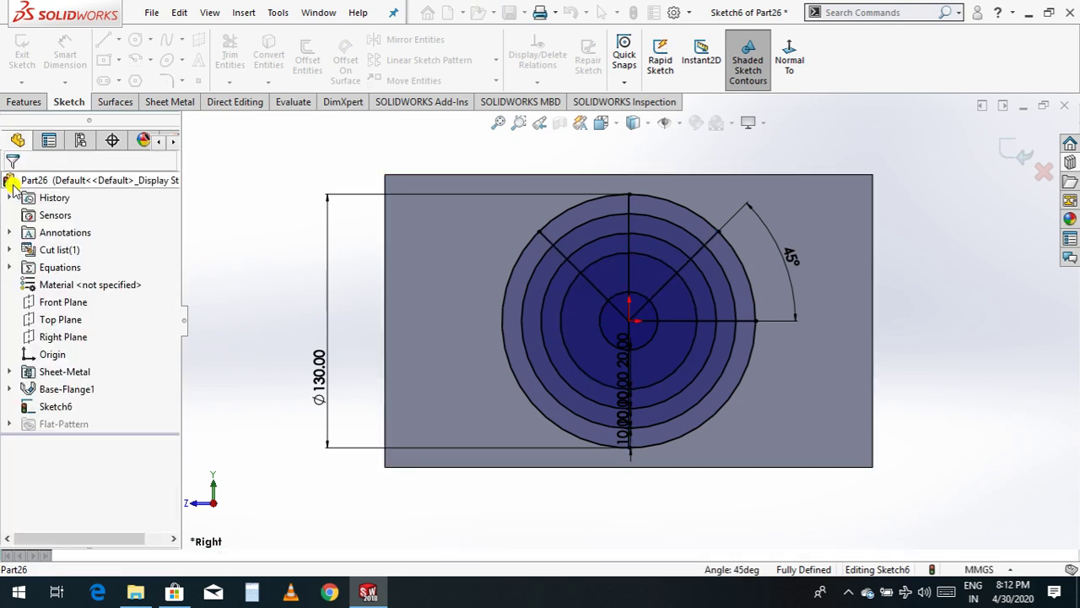
- Mirror the two upper diagonal lines about the horizontal line, keeping the originals as copies
click(394, 44)
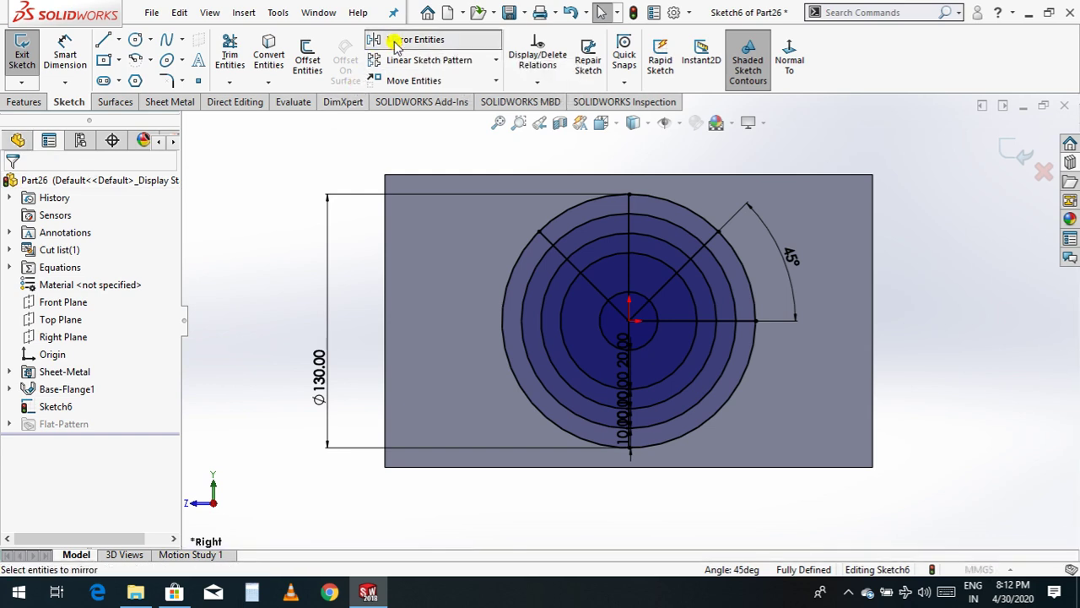
click(686, 263)
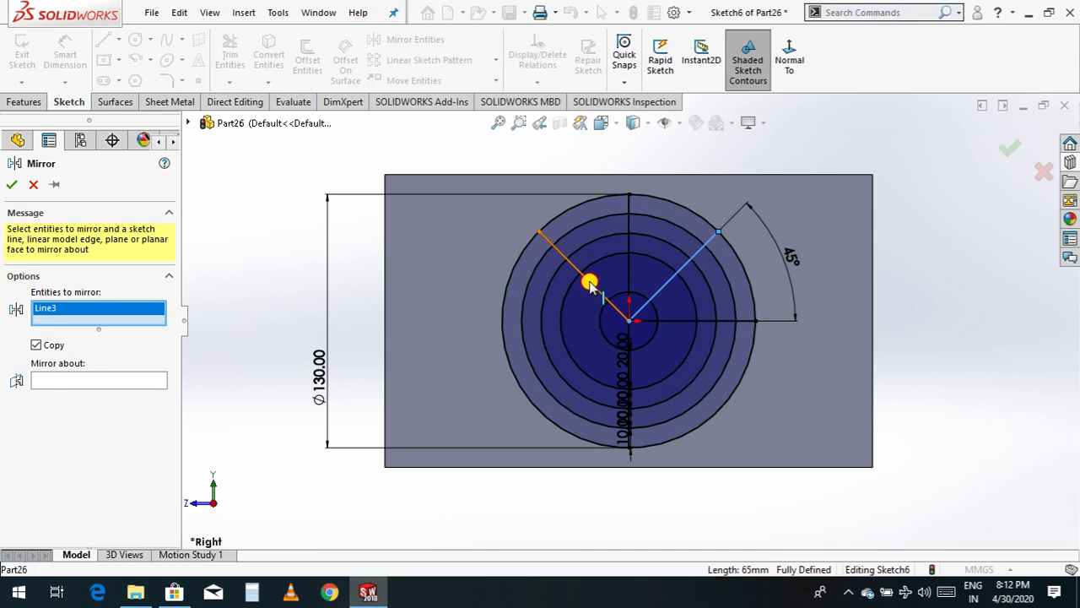
click(589, 283)
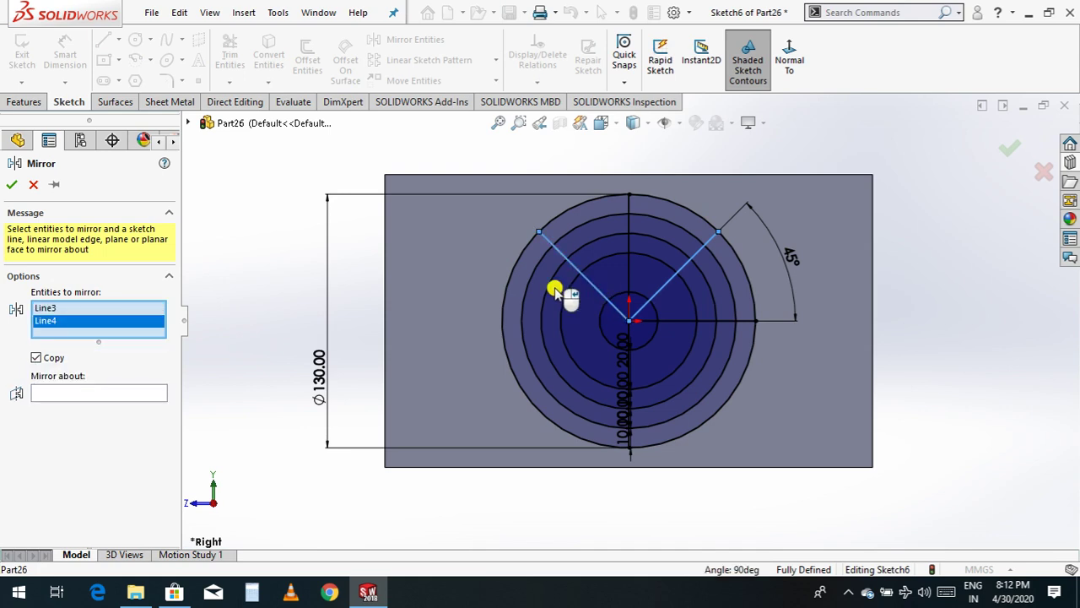
click(140, 396)
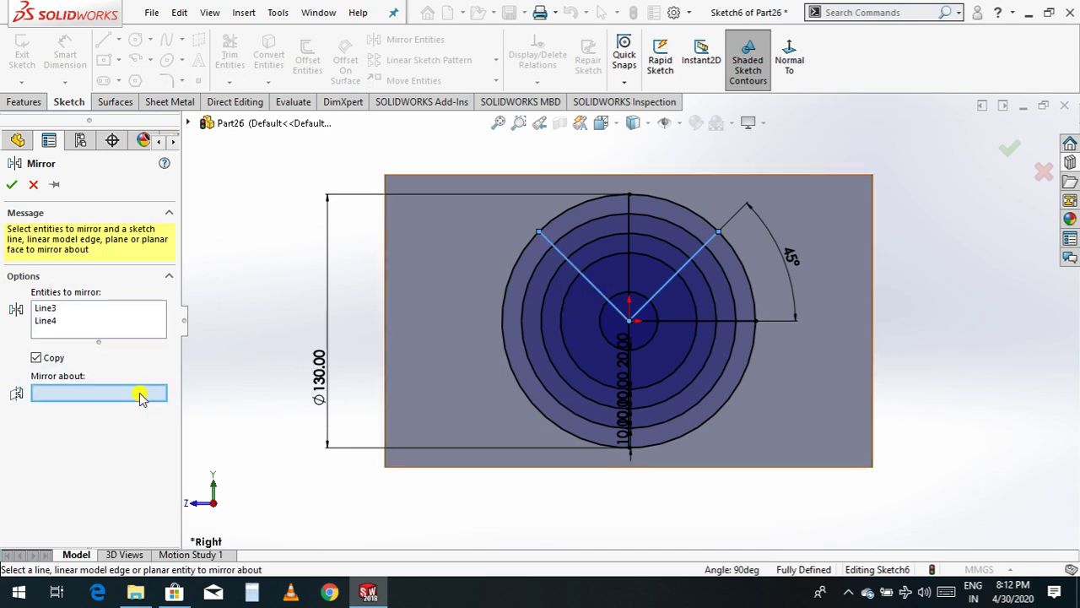
click(730, 323)
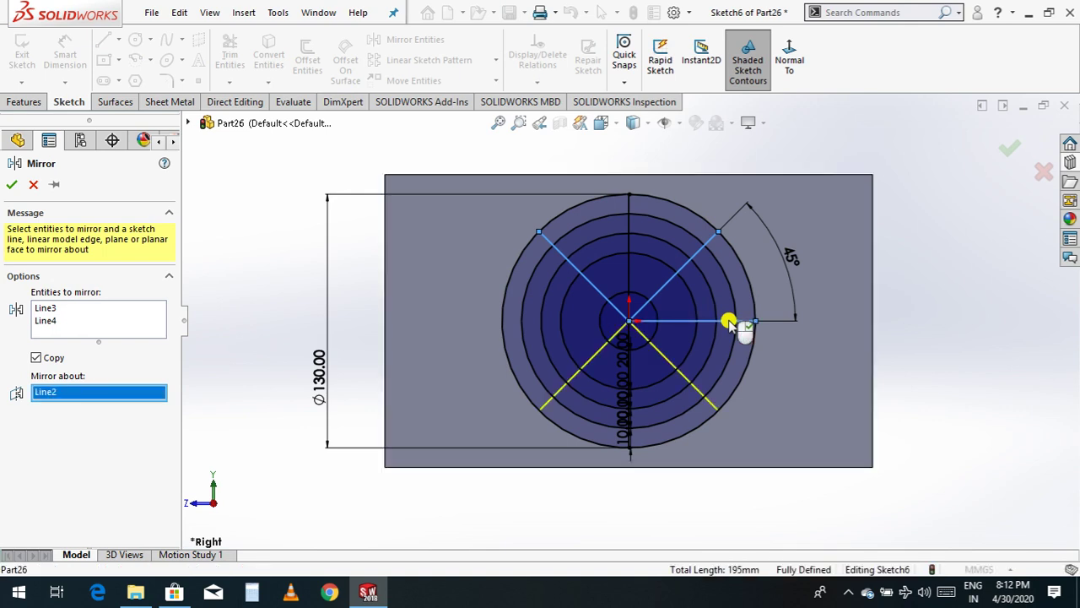
click(11, 185)
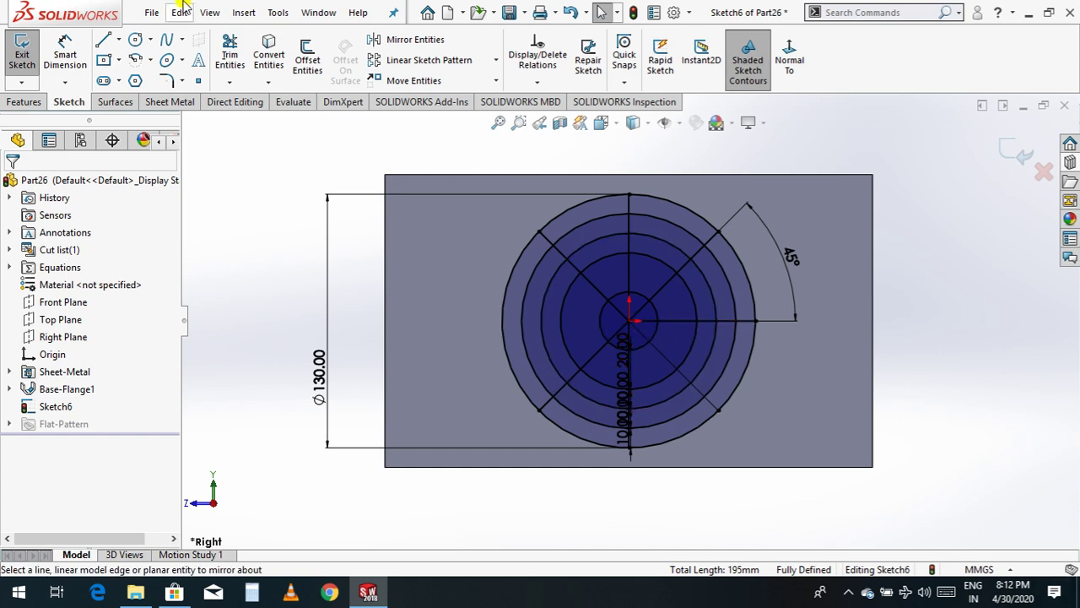
- Draw a 65 mm horizontal line from the origin to the outer circle's left quadrant point
click(102, 41)
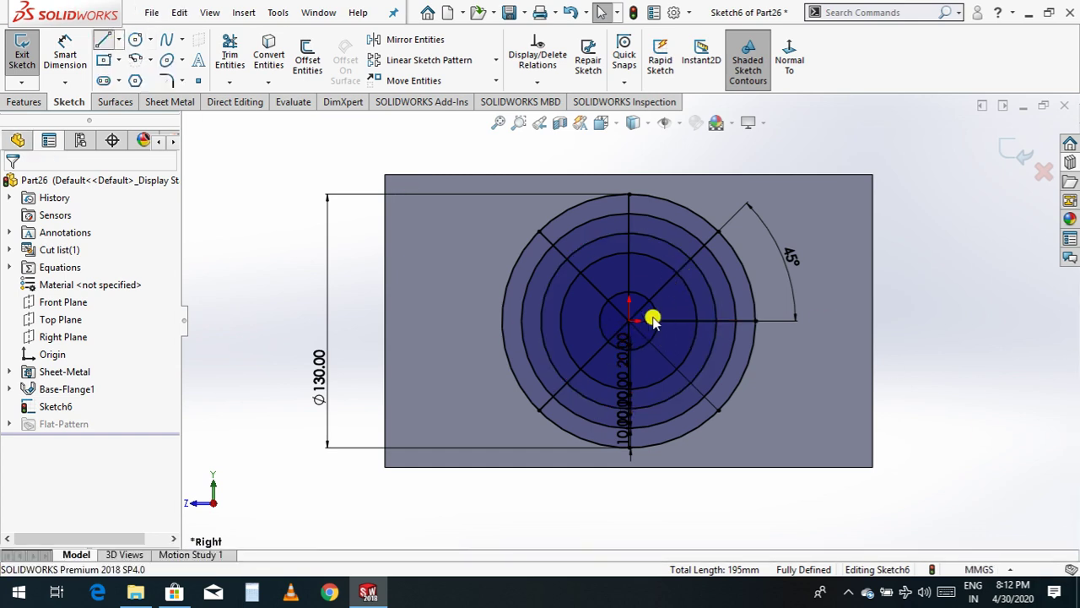
click(582, 321)
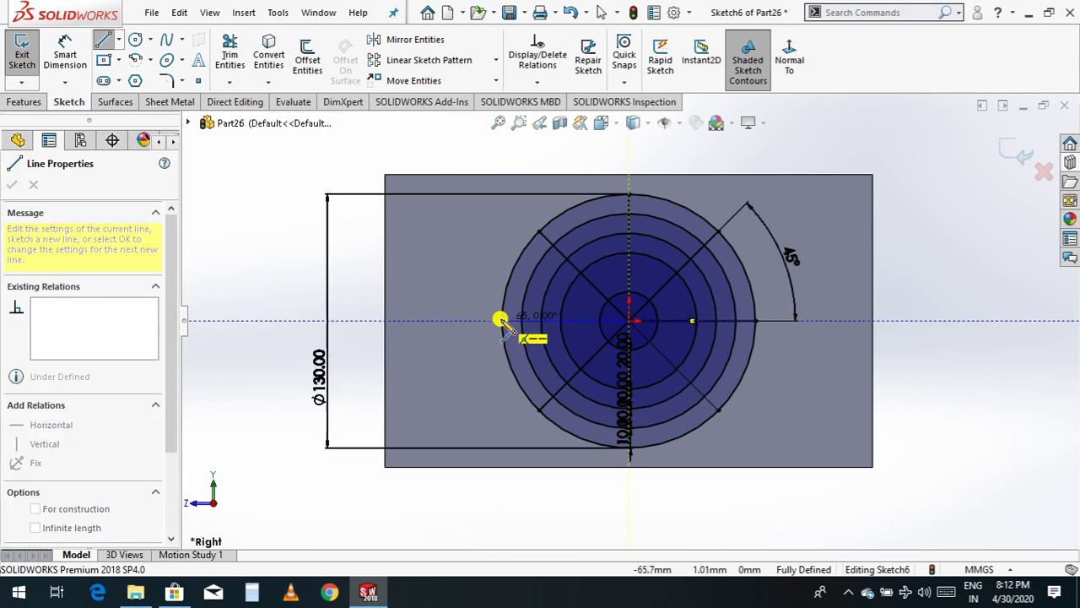
click(501, 321)
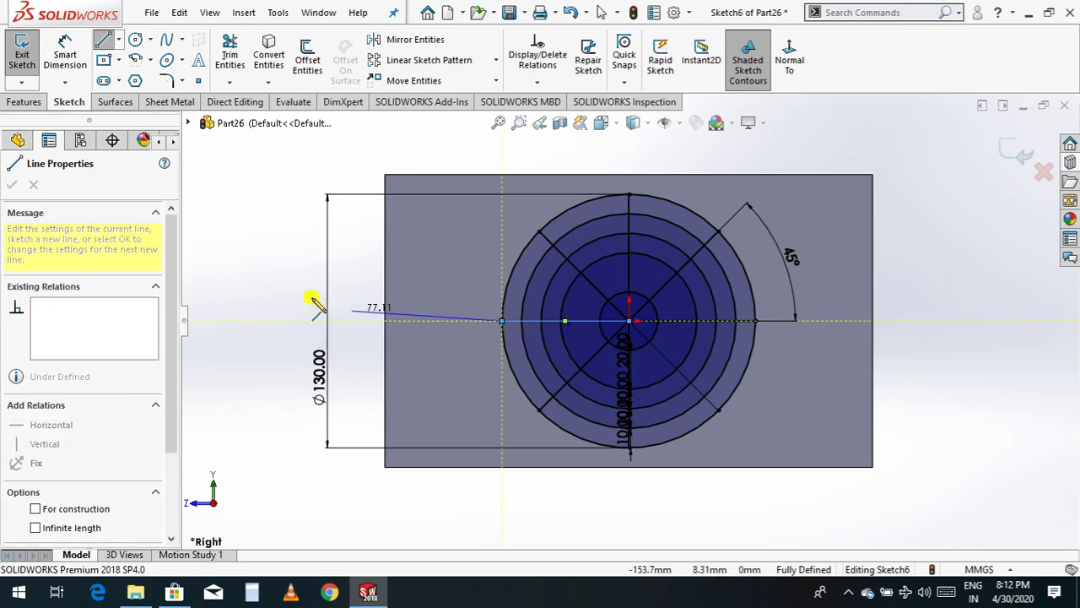
key(Escape)
key(Escape)
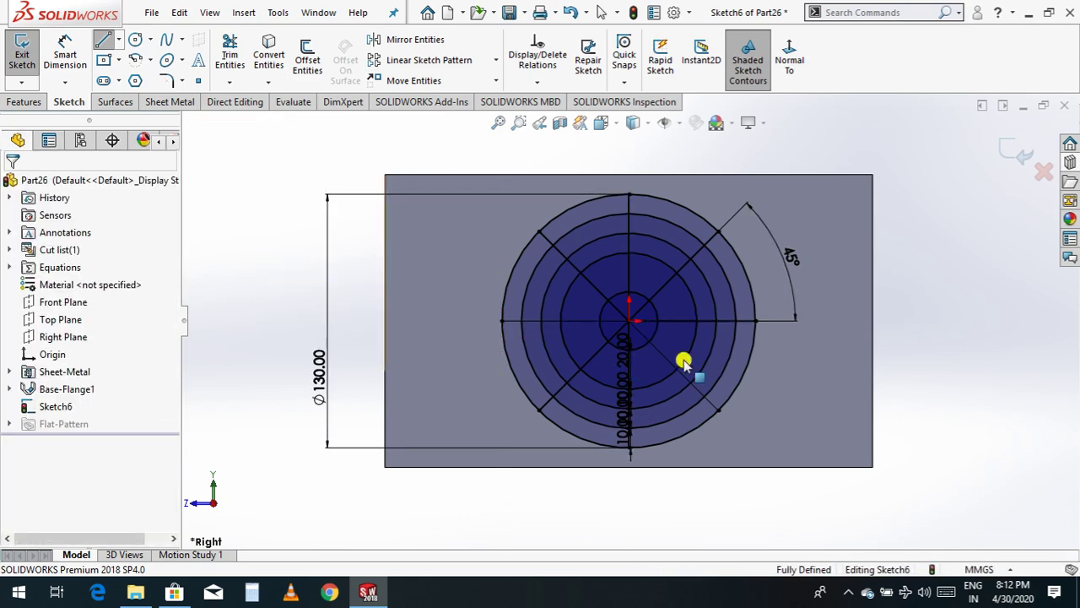
- Delete the horizontal radial line on the left half of the circles
scroll(692, 332, down, 2)
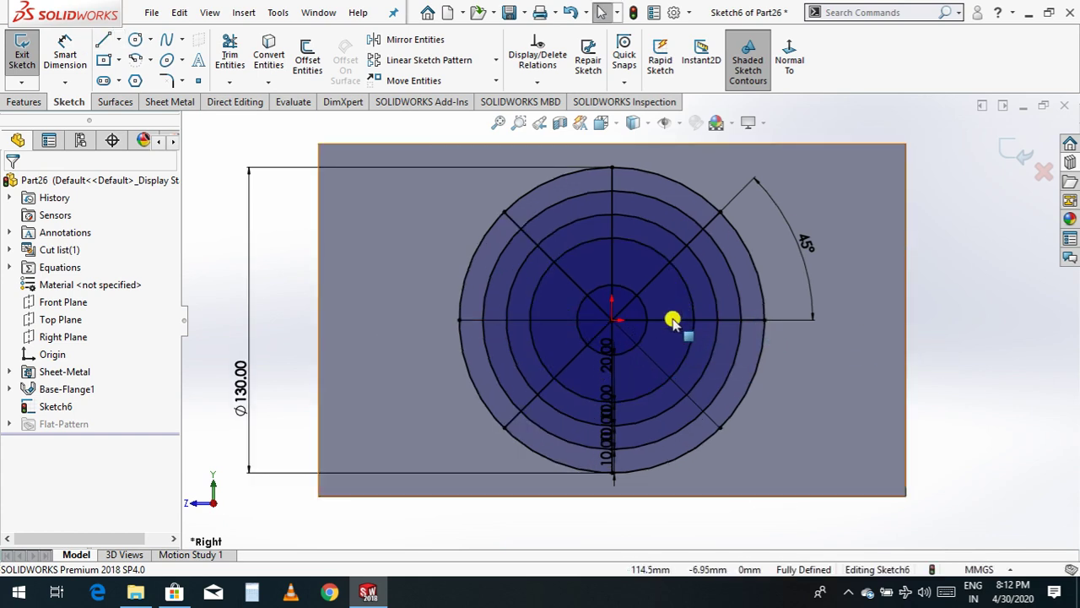
click(557, 321)
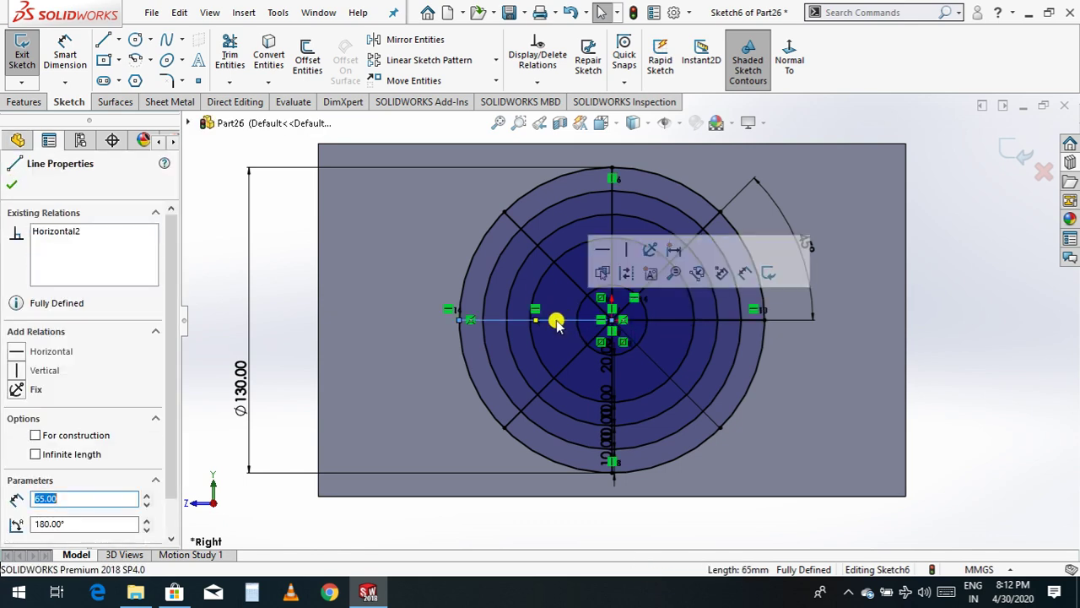
key(Escape)
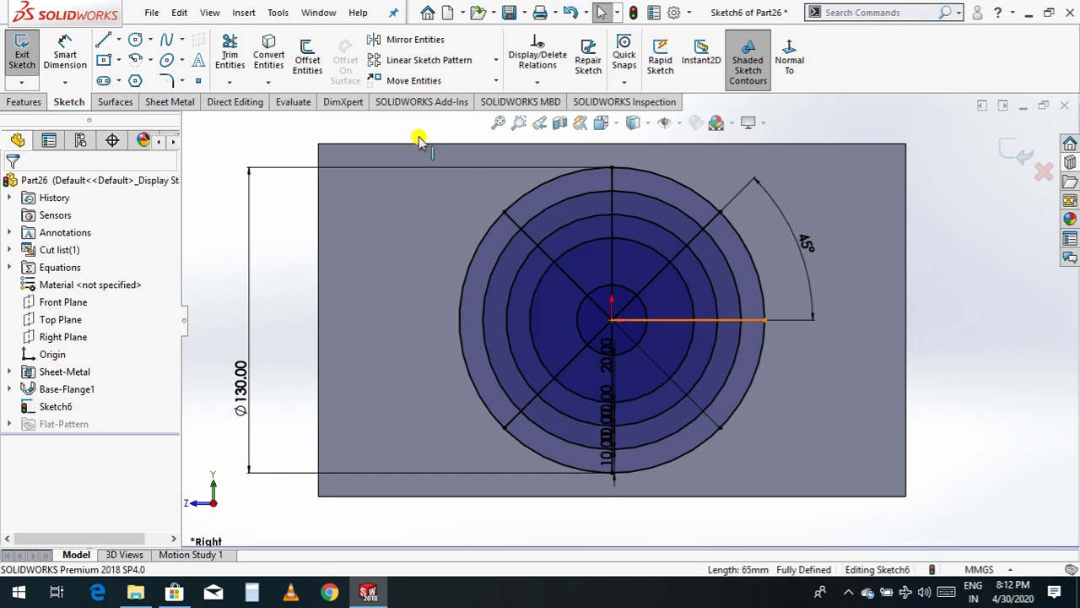
- Mirror the right horizontal line about the vertical line with Copy enabled, removing the vertical line from the entities to mirror
click(414, 40)
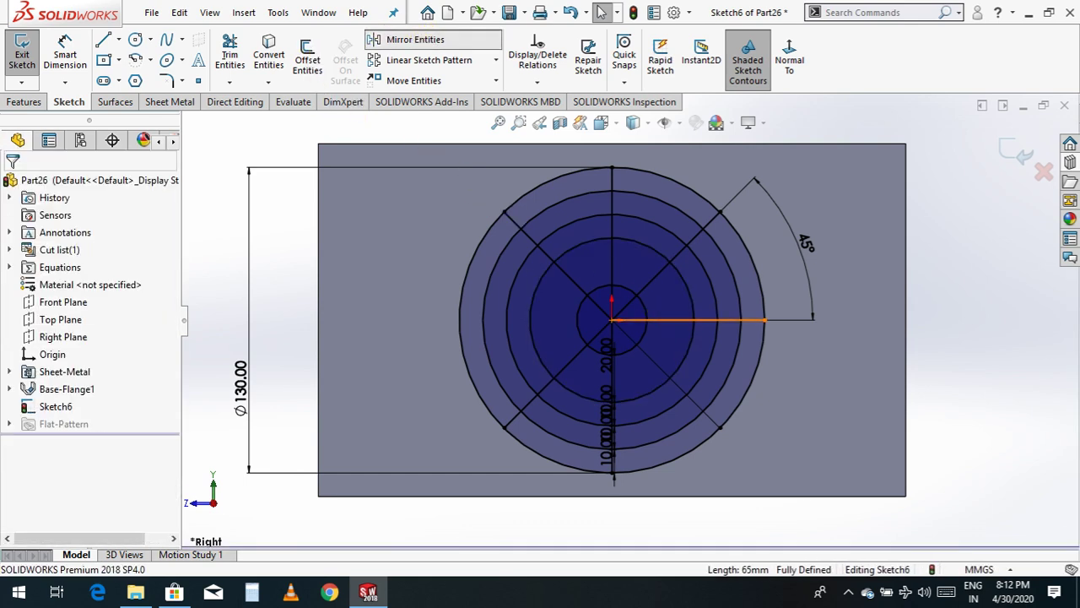
click(611, 226)
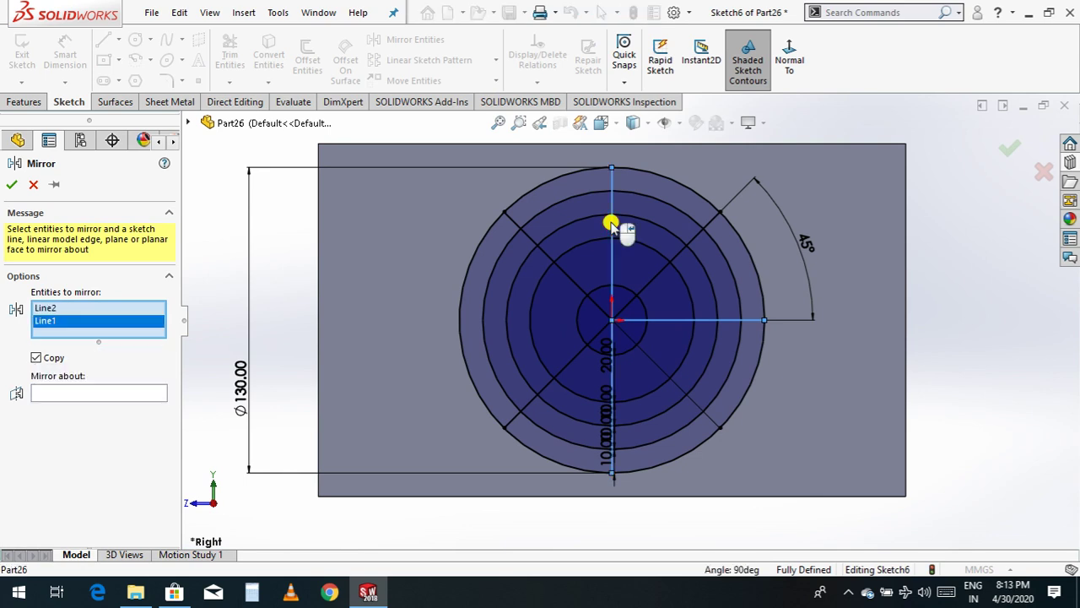
click(130, 311)
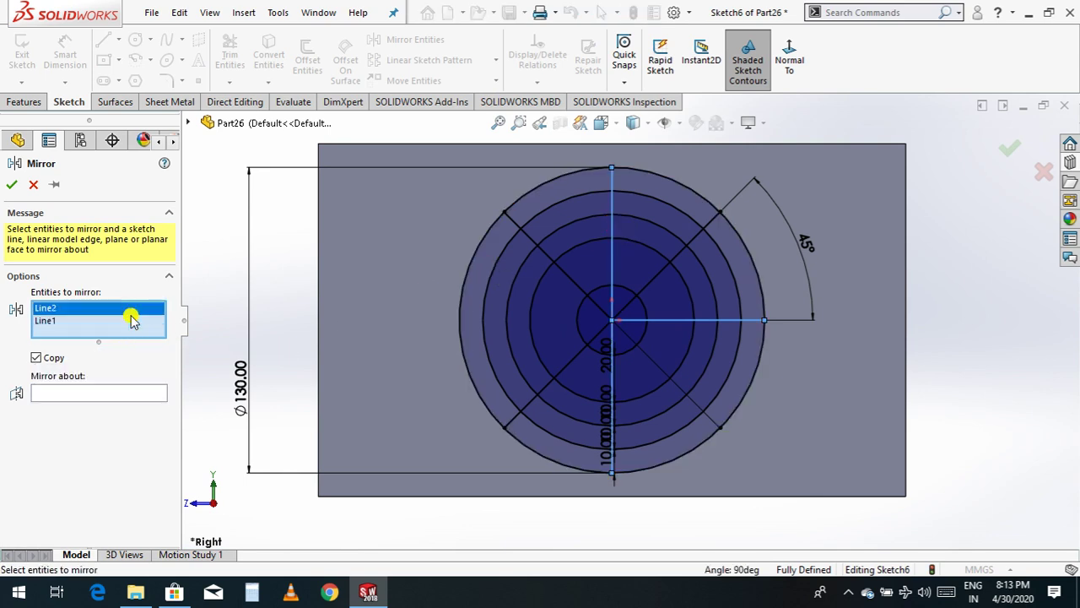
right_click(132, 328)
click(90, 321)
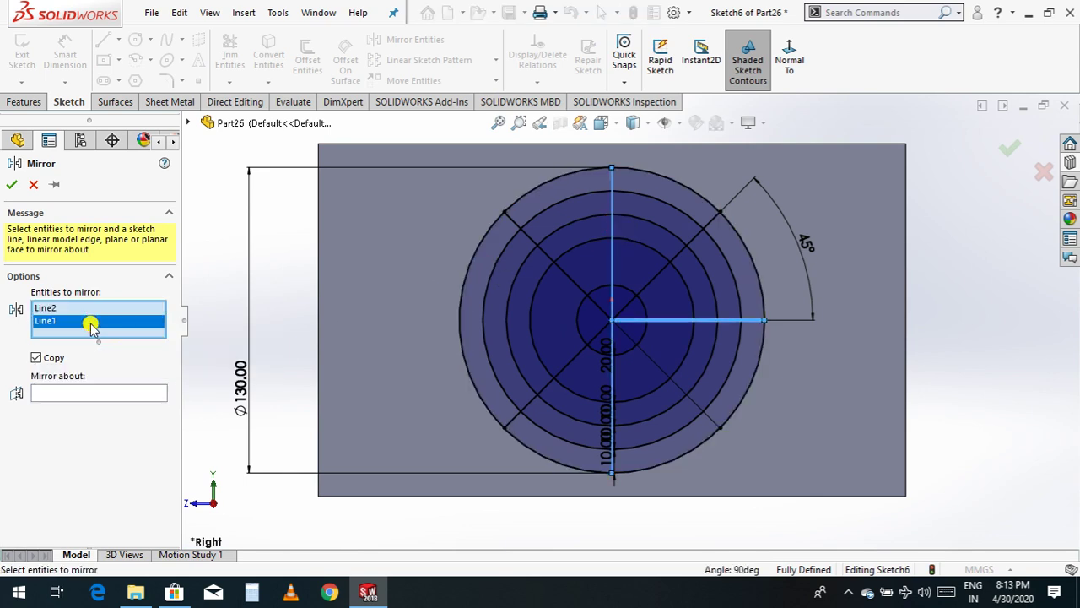
right_click(93, 326)
click(153, 346)
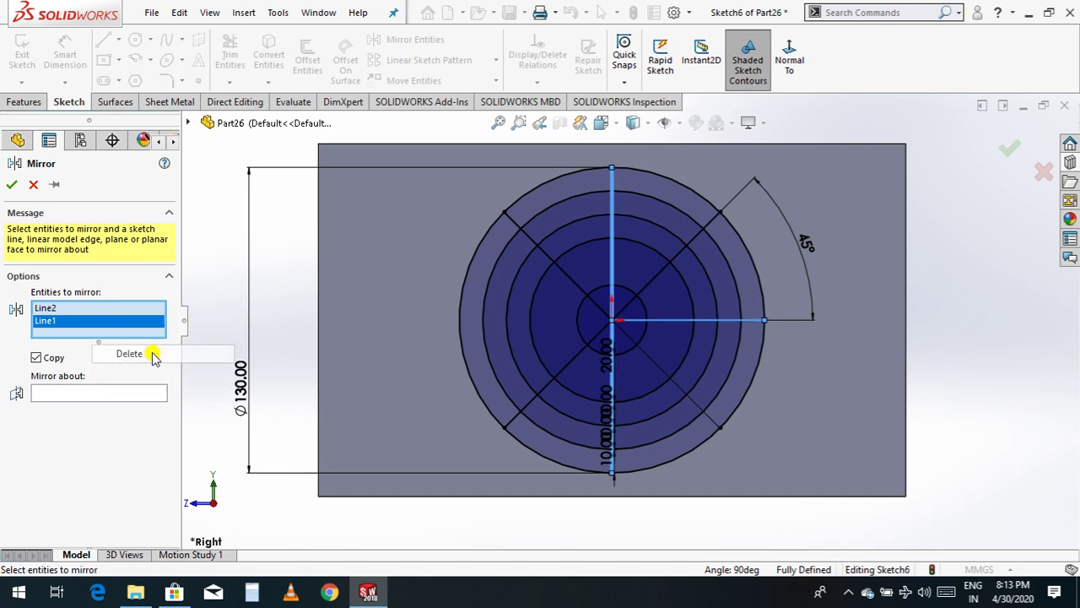
click(118, 382)
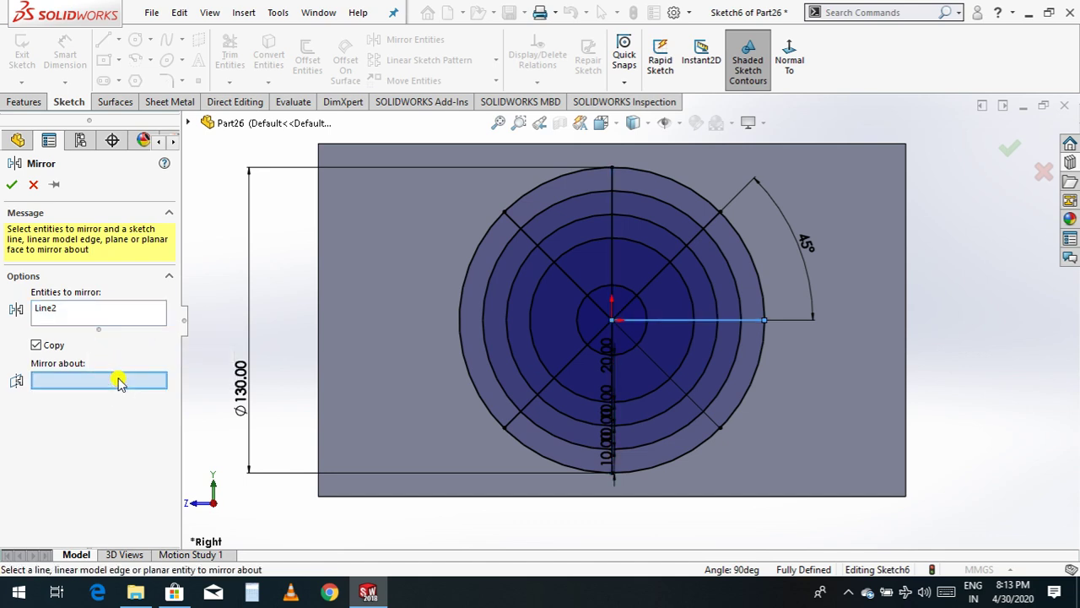
click(612, 245)
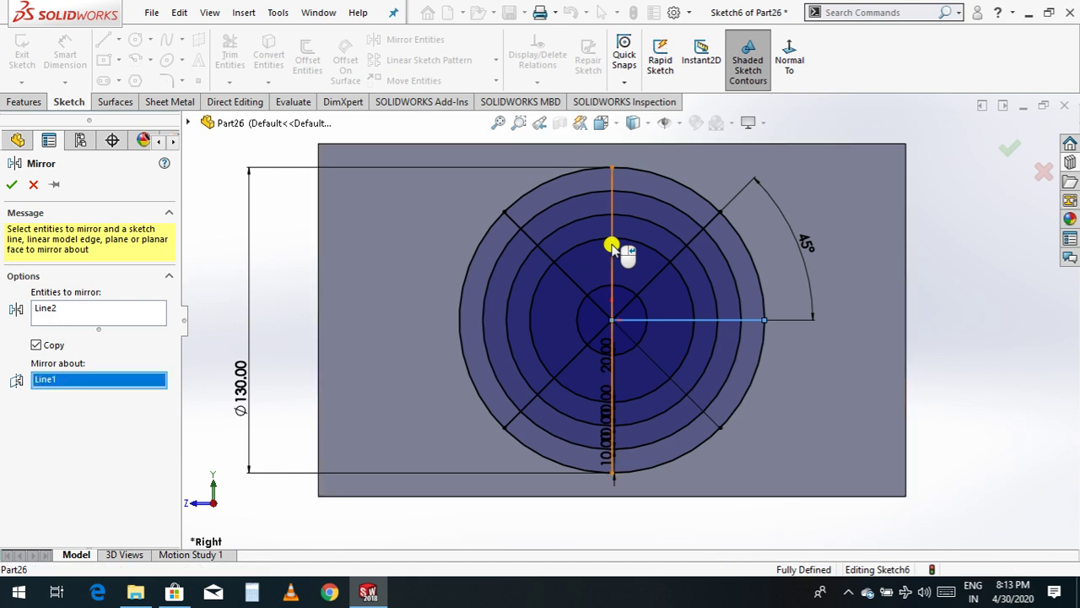
click(11, 185)
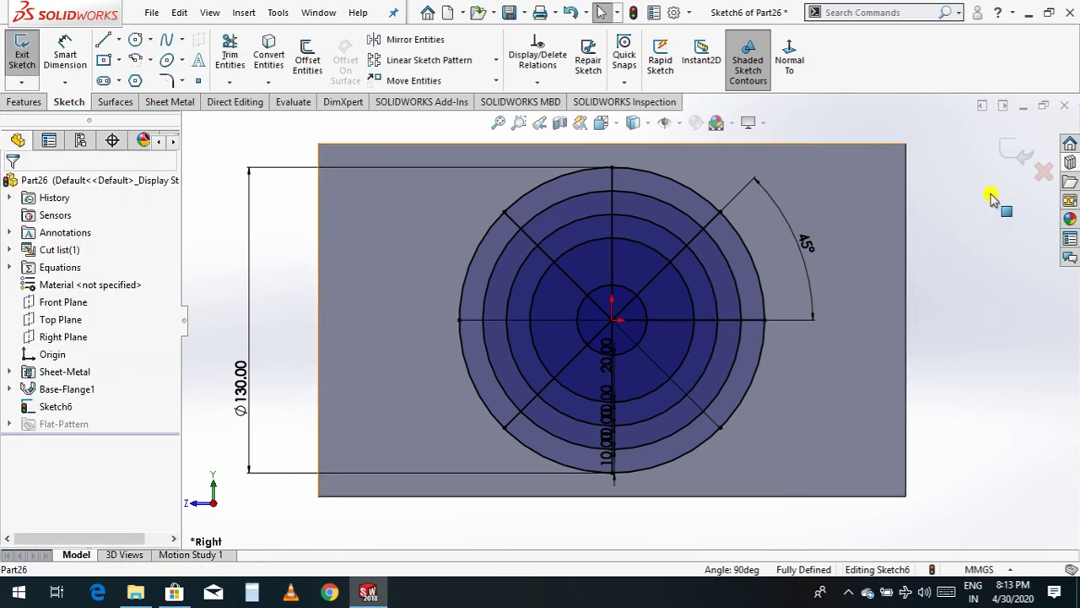
- Exit the sketch and start a Vent feature on the plate face with the outer circle as its boundary
click(1017, 154)
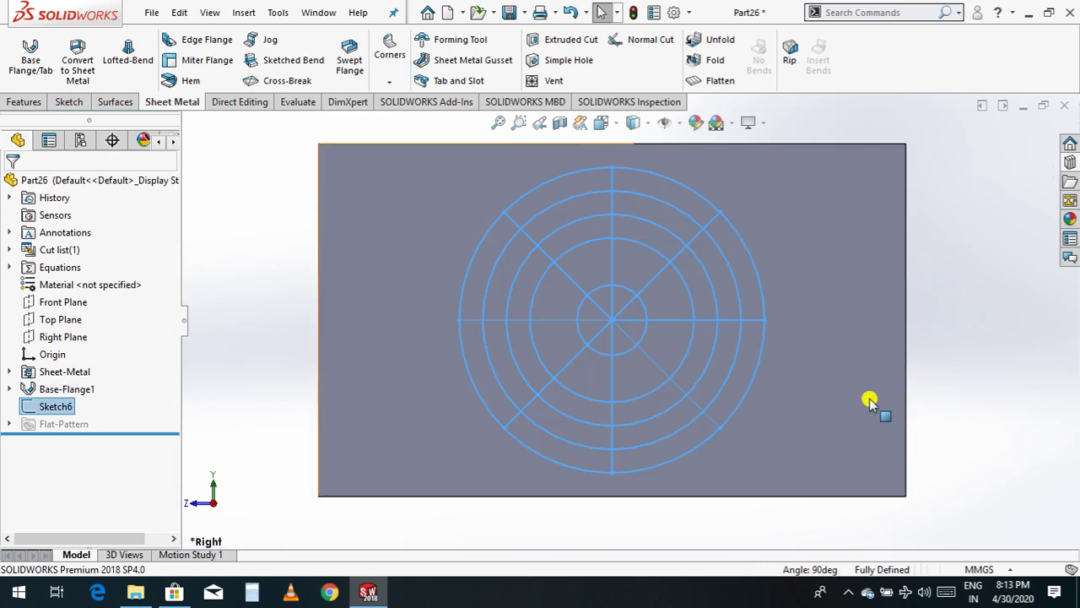
scroll(827, 400, up, 1)
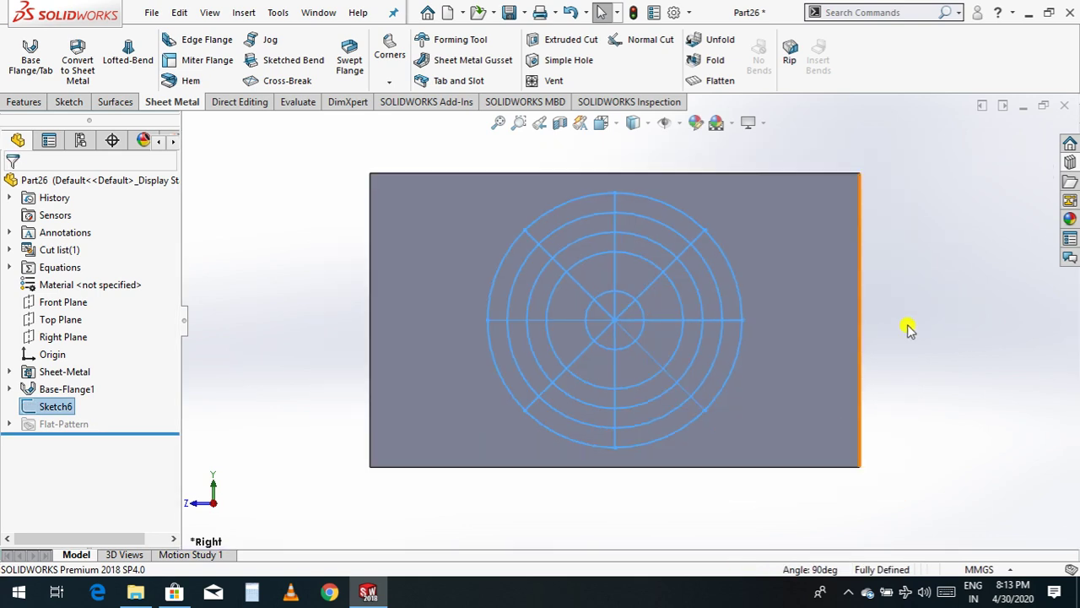
right_click(933, 303)
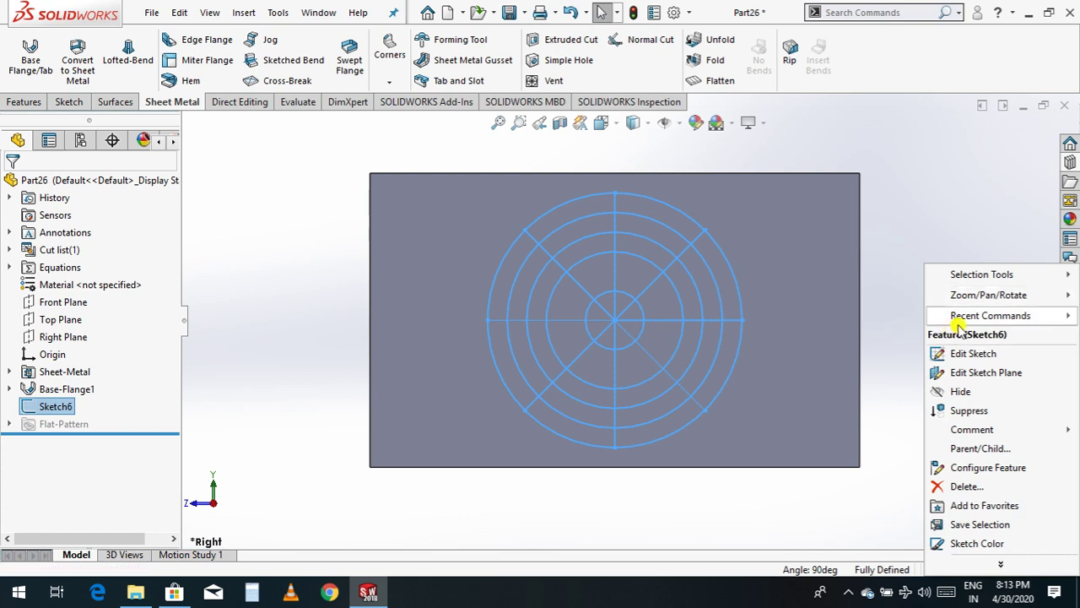
mouse_move(928, 316)
click(862, 353)
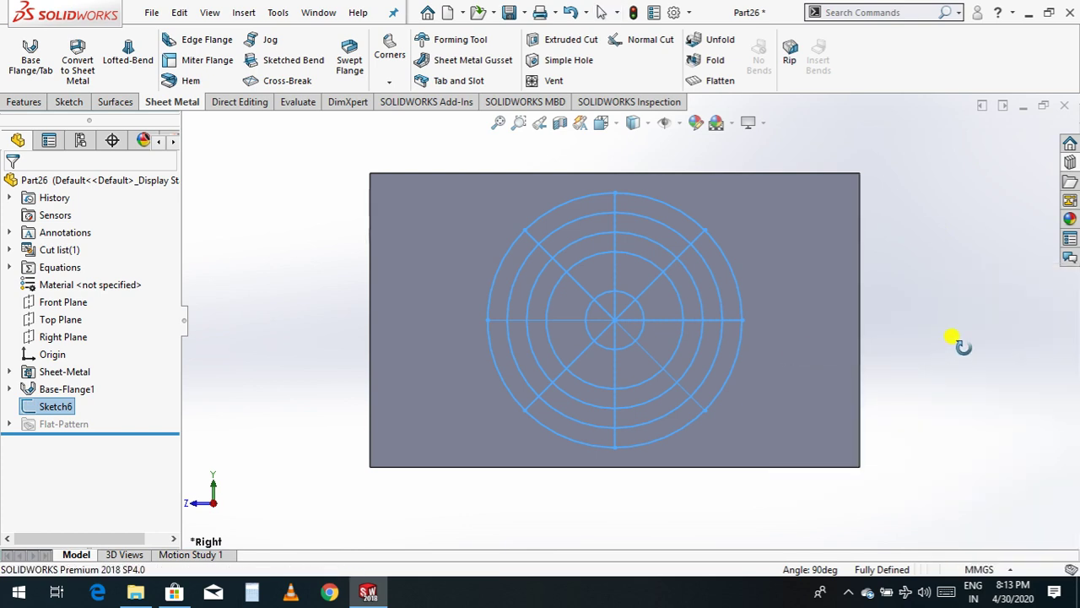
drag(960, 345, 918, 410)
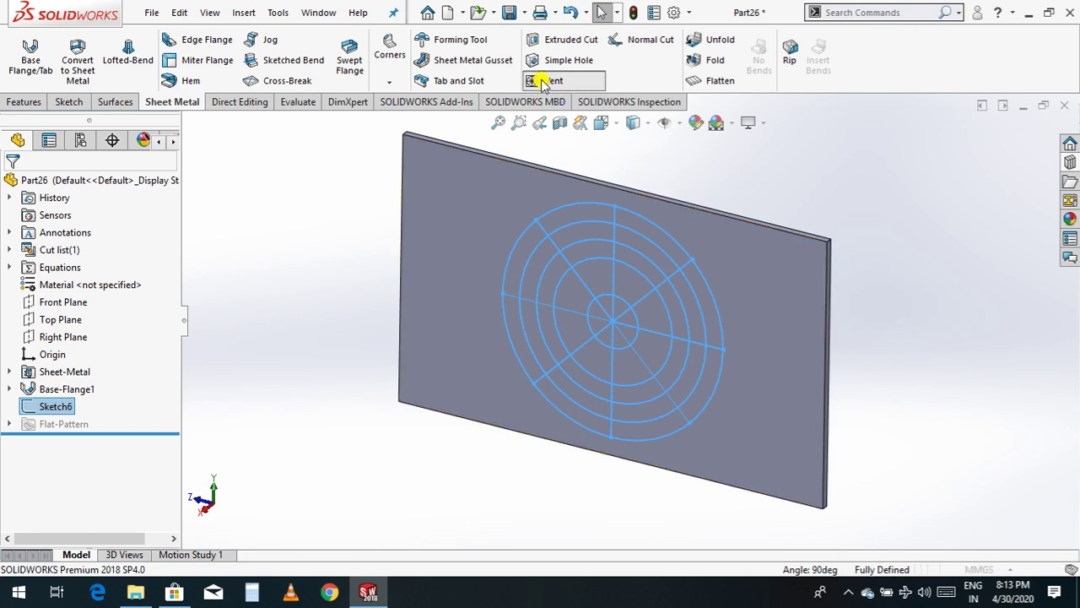
click(544, 81)
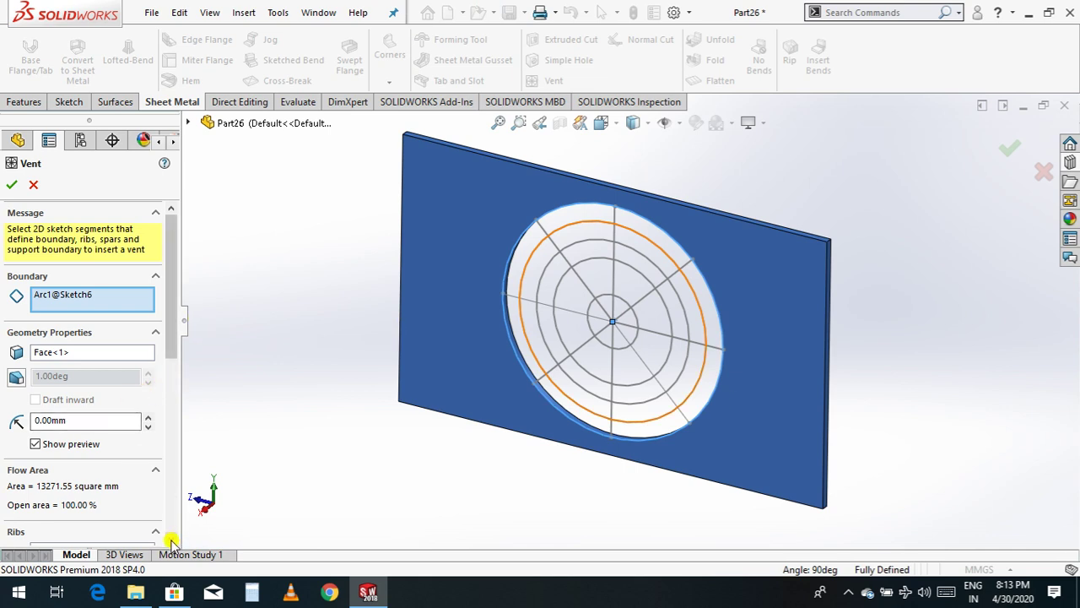
- Select the vertical line and the three radial lines on the right half of the circles as vent ribs
scroll(170, 538, down, 3)
scroll(171, 538, down, 4)
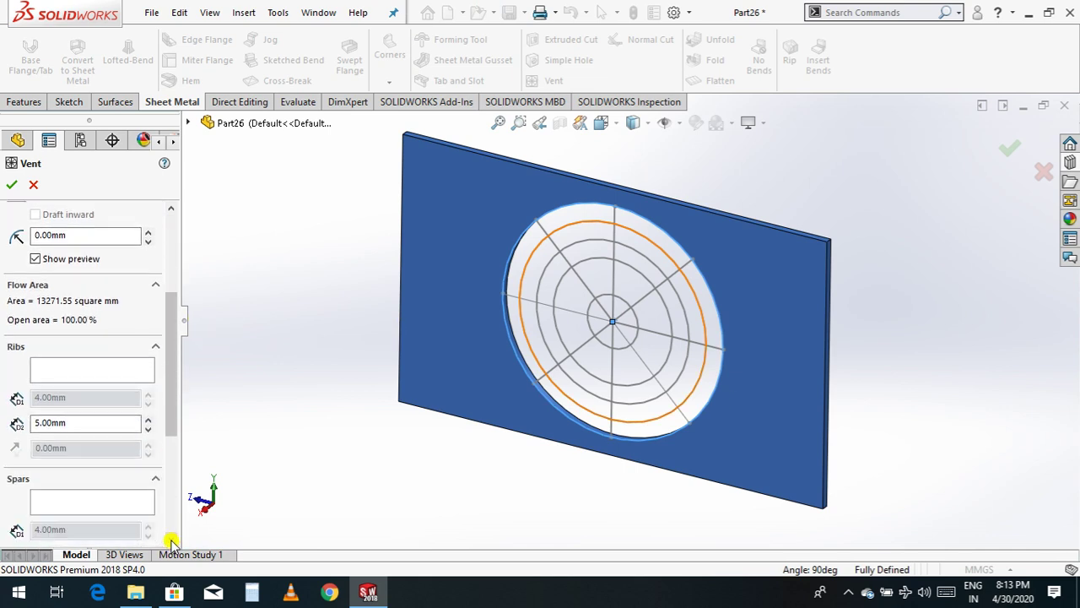
click(90, 338)
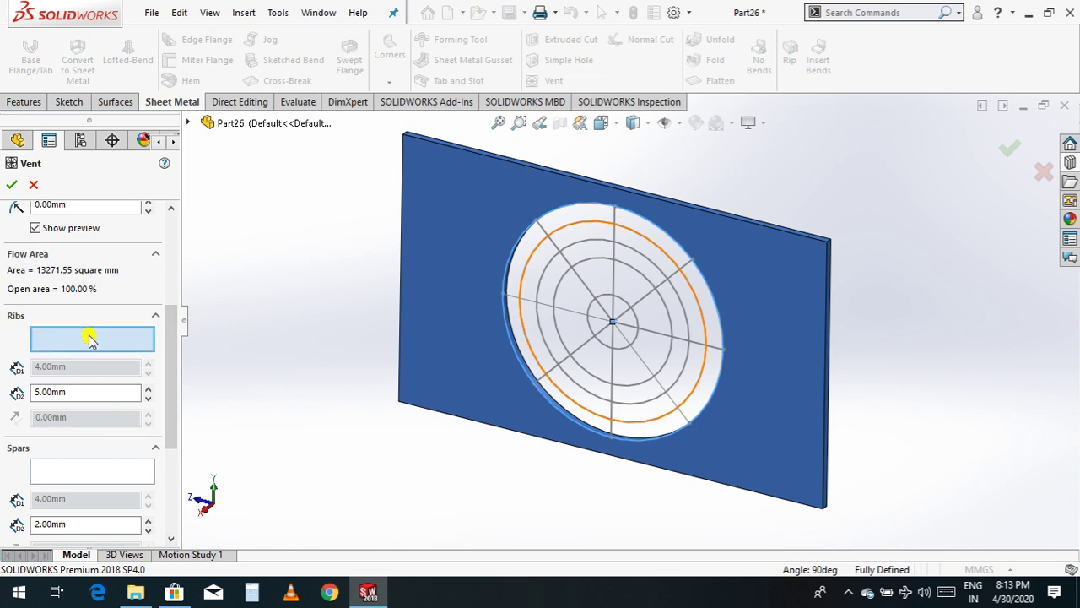
click(612, 361)
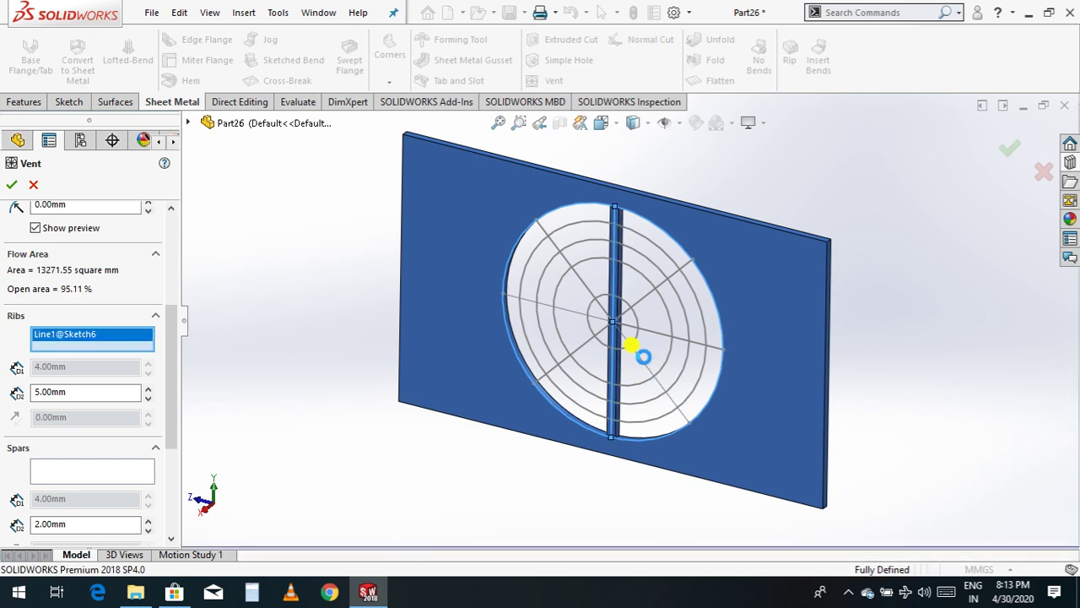
click(644, 364)
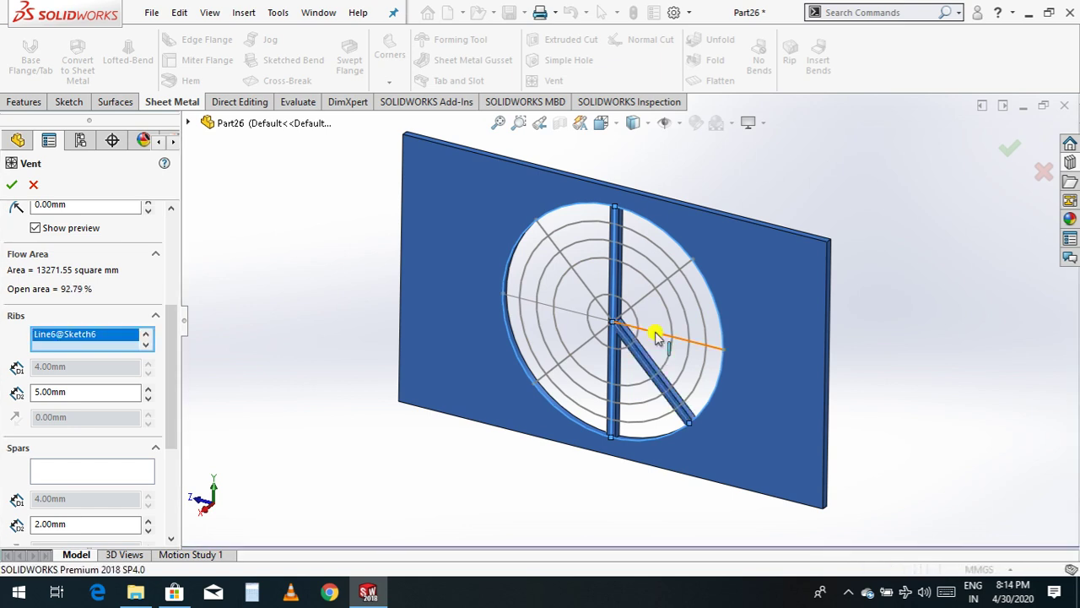
click(657, 336)
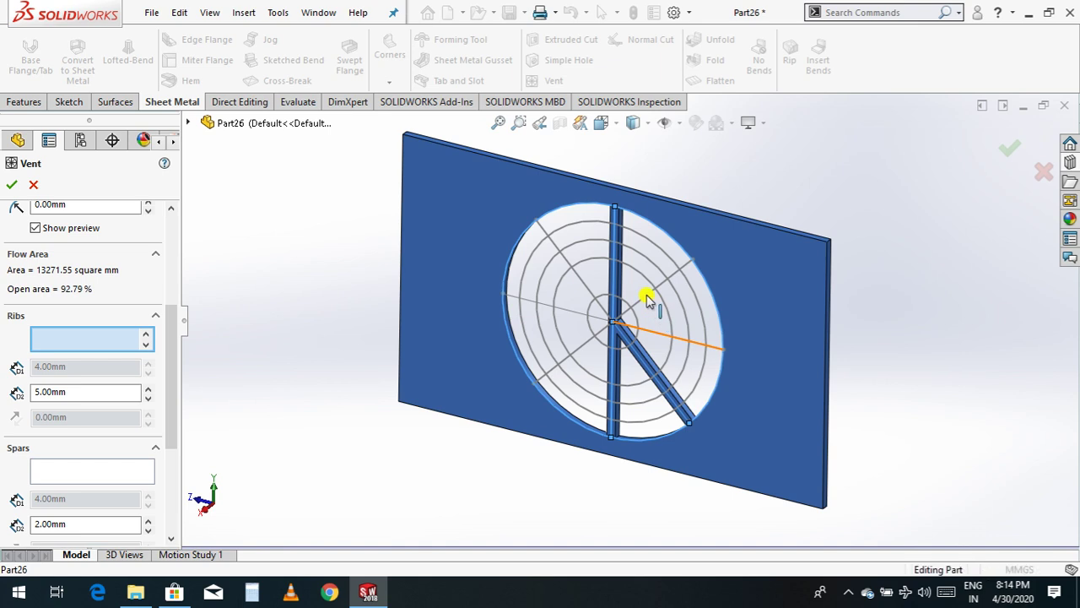
click(647, 300)
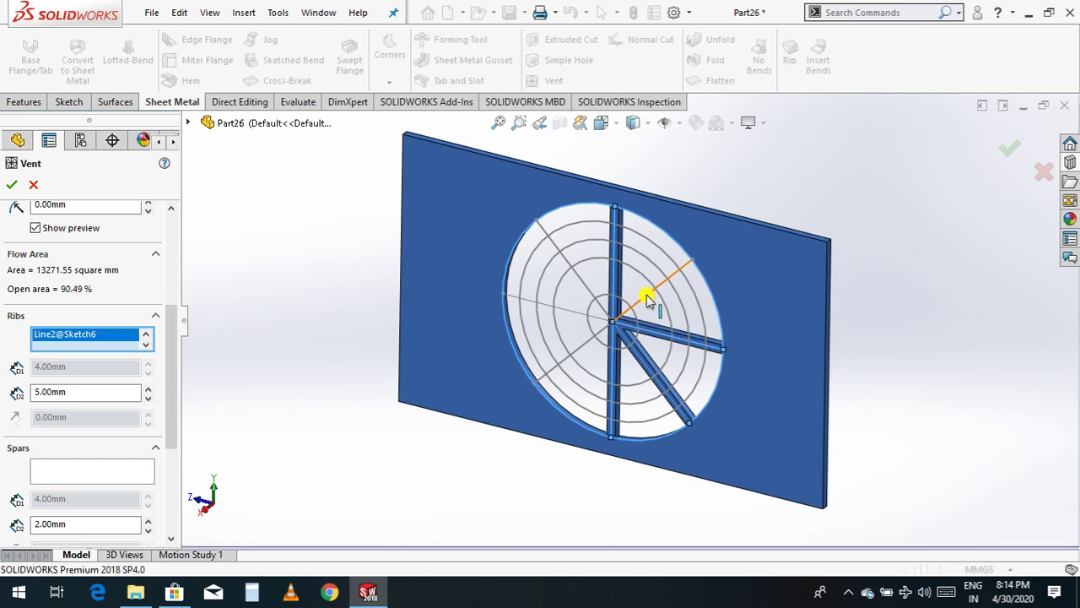
click(638, 302)
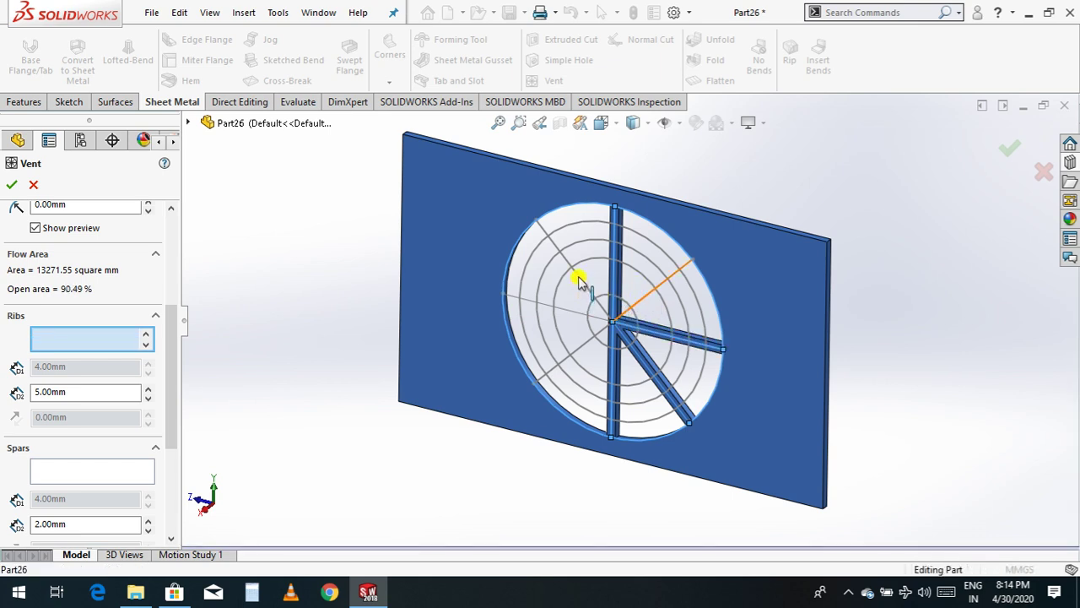
- Add the three radial lines on the left half of the circles to the vent ribs
click(579, 281)
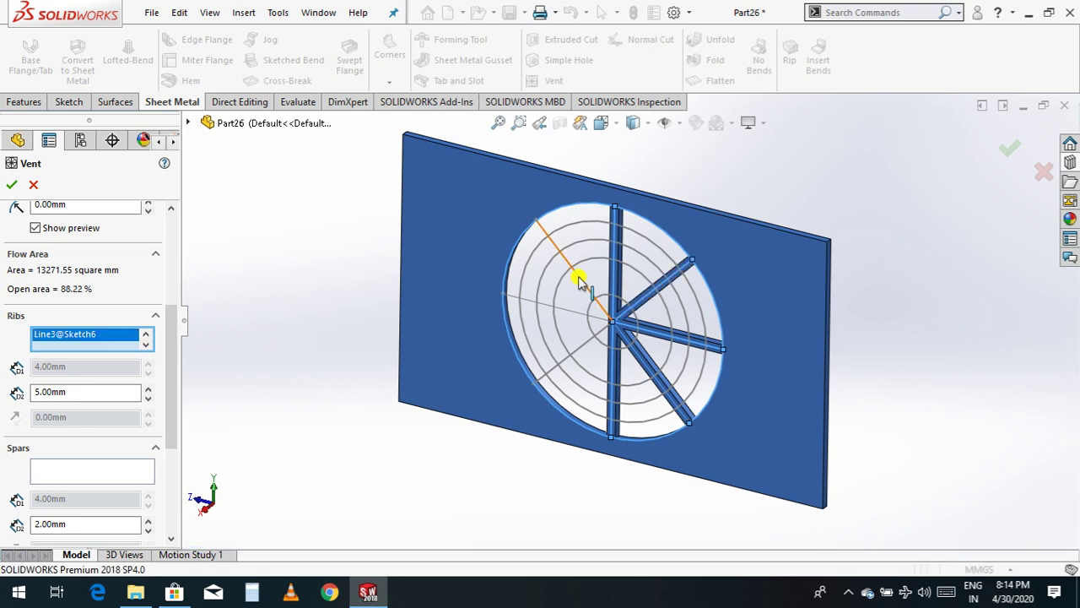
click(579, 316)
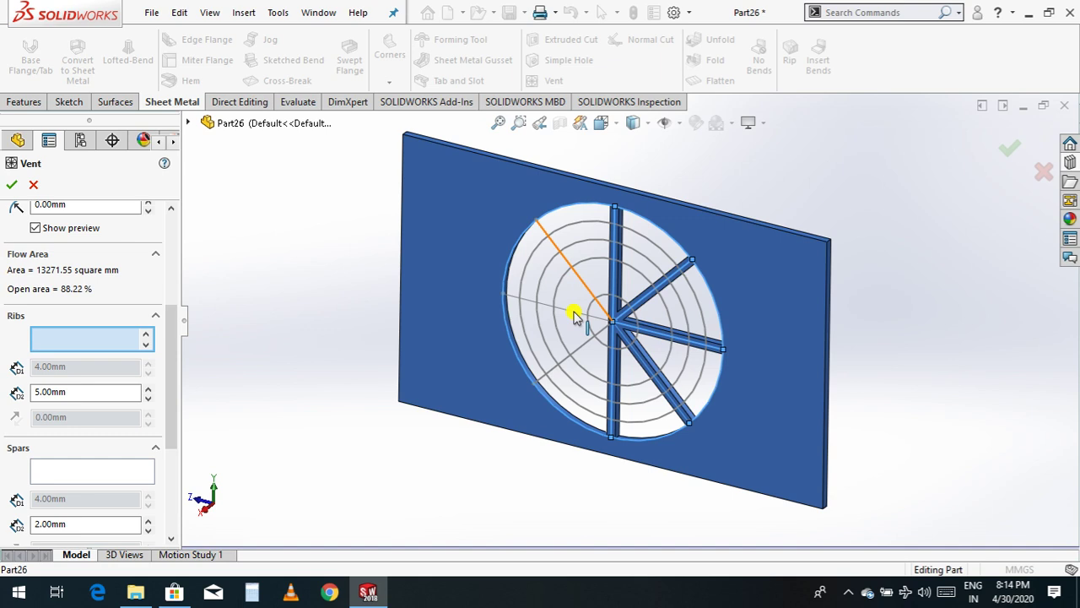
click(574, 314)
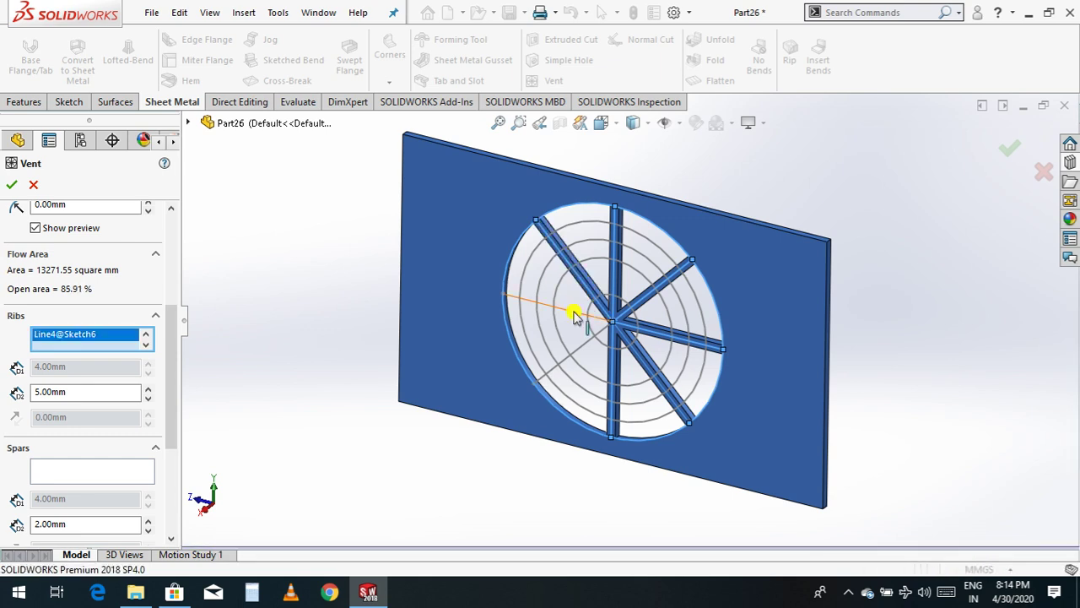
click(574, 314)
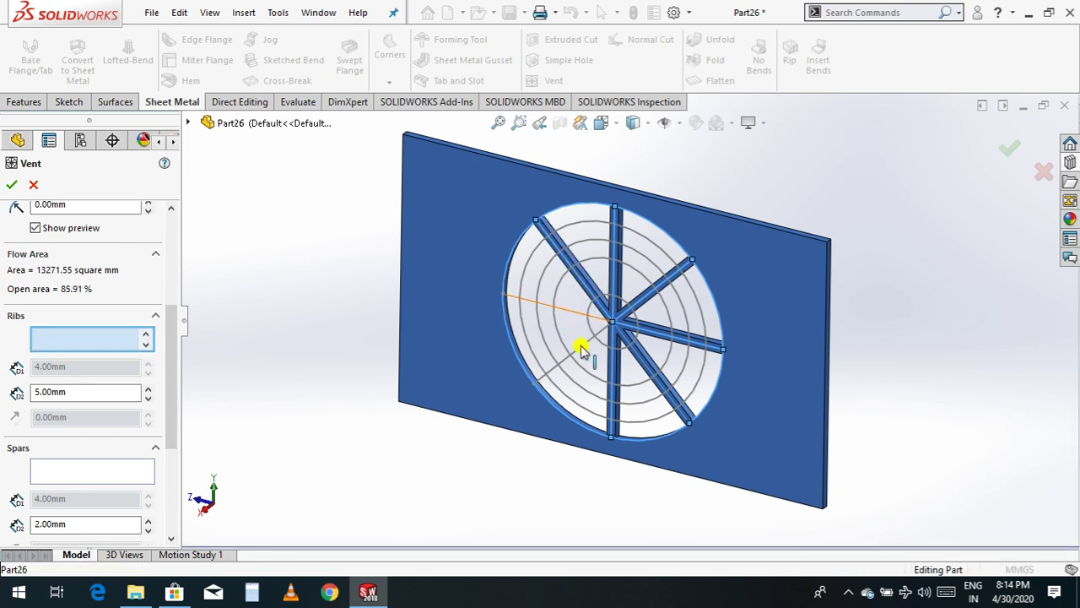
click(581, 348)
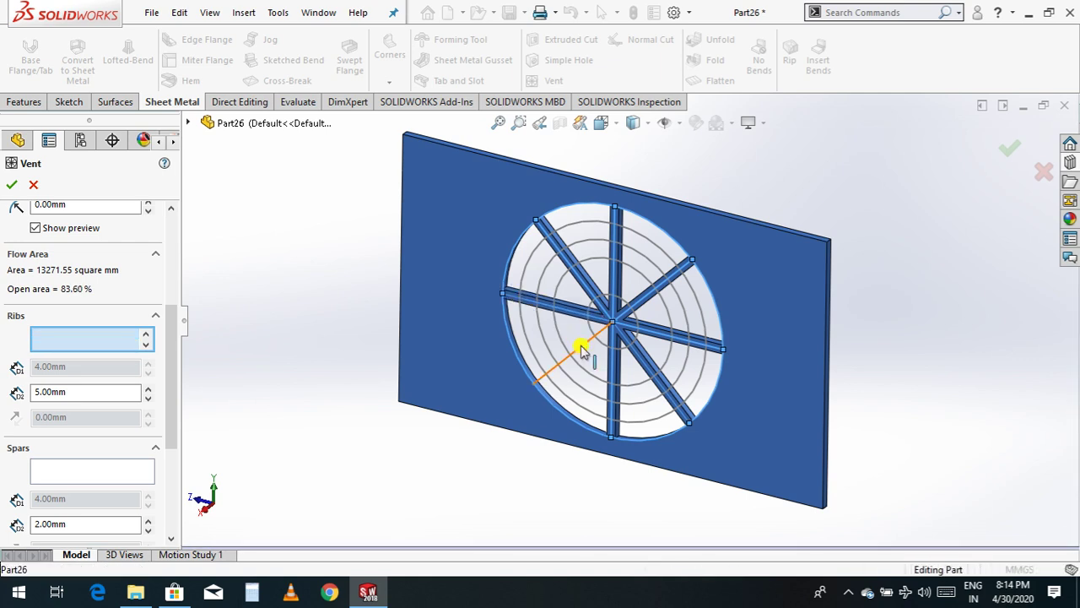
click(581, 349)
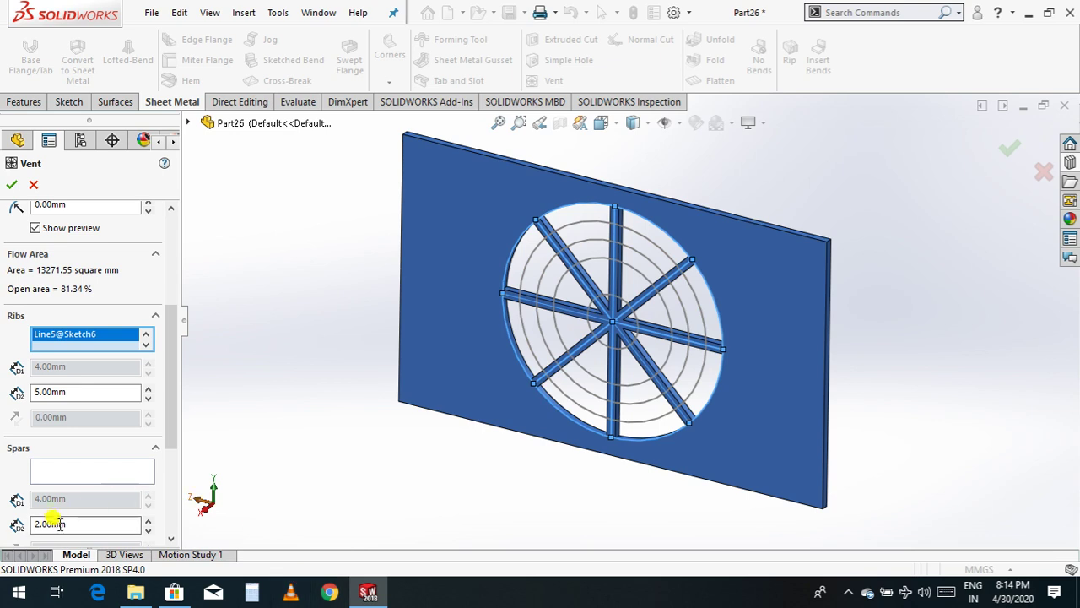
- Try vent rib widths of 6, 16, 9, 7 and 5 mm
click(75, 392)
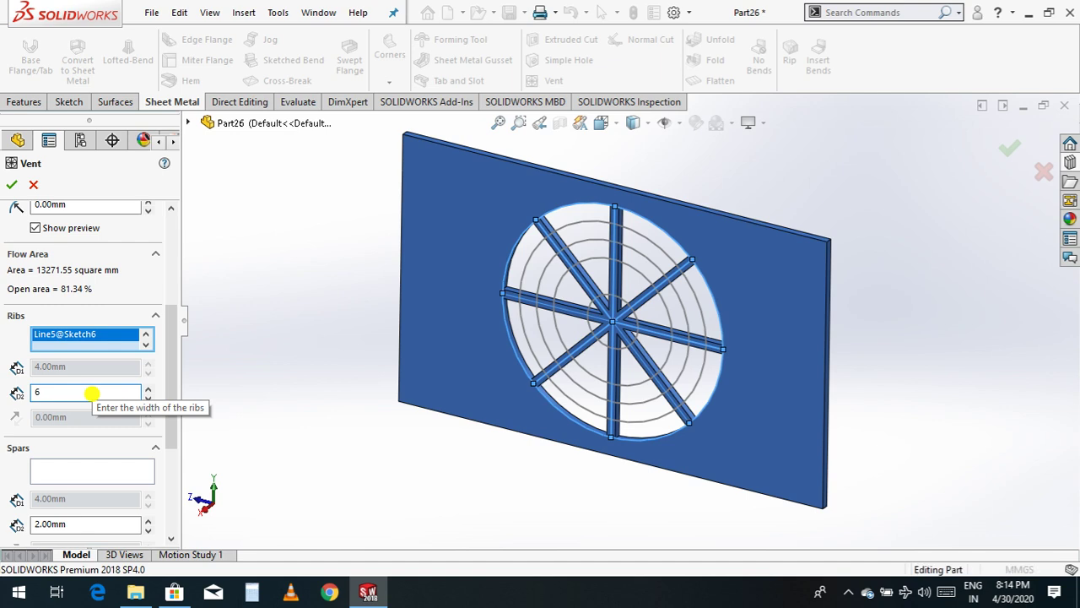
key(Return)
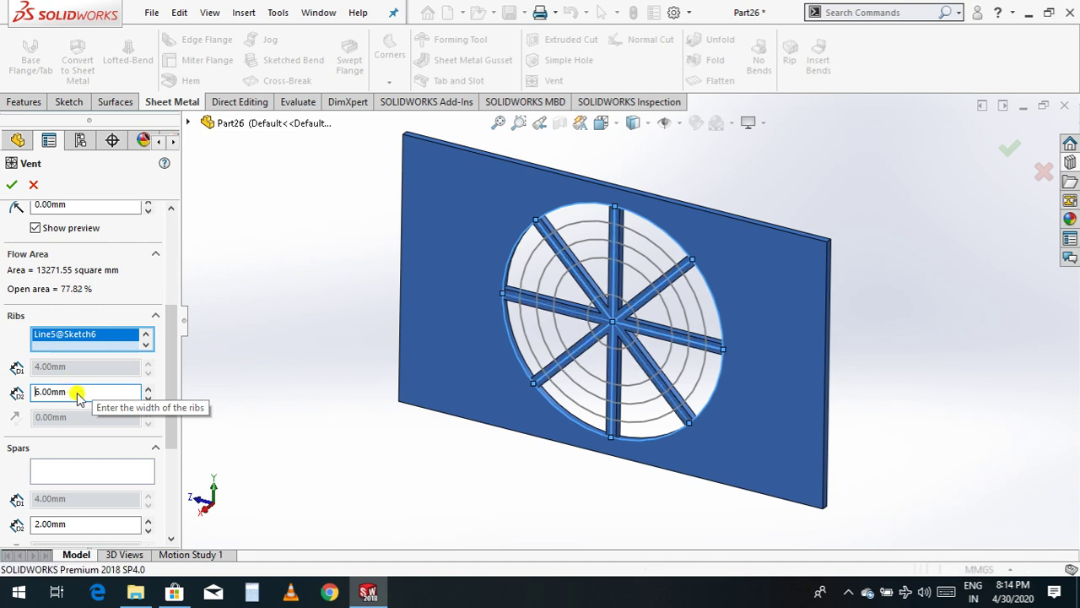
click(146, 388)
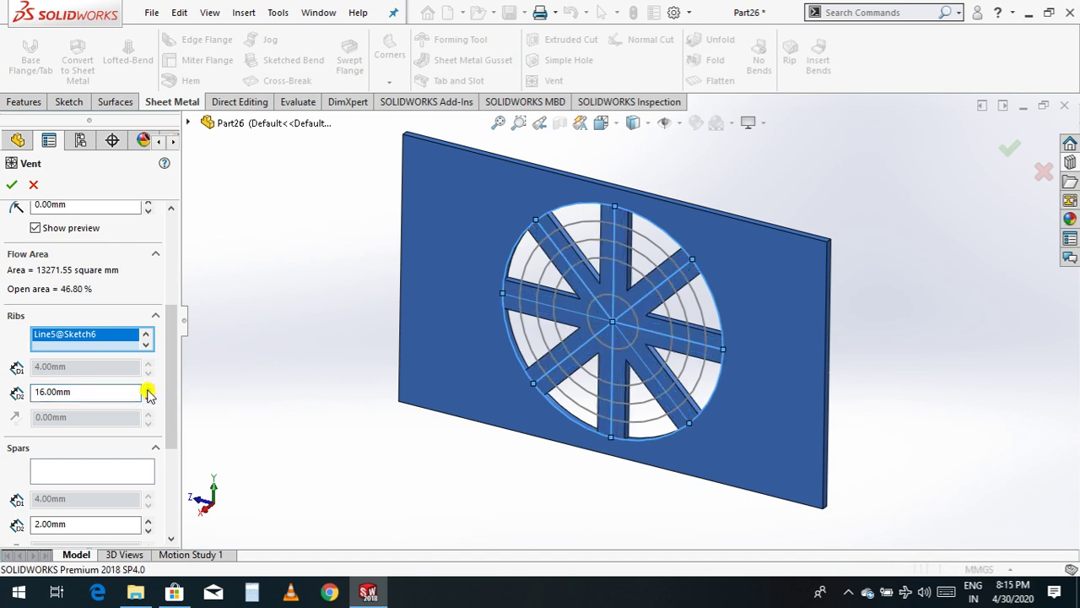
double_click(84, 391)
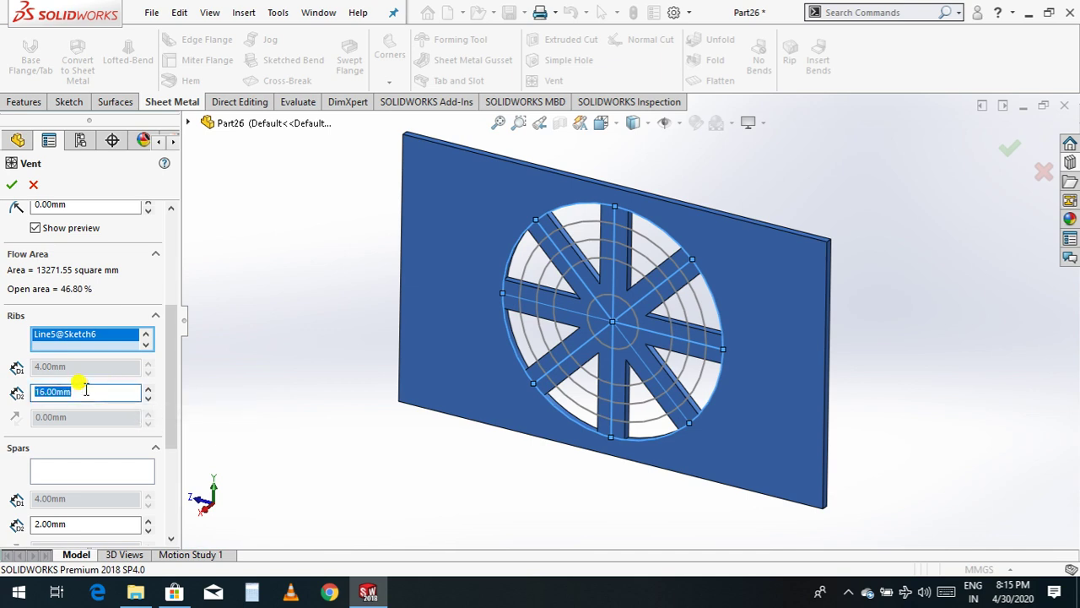
text(9)
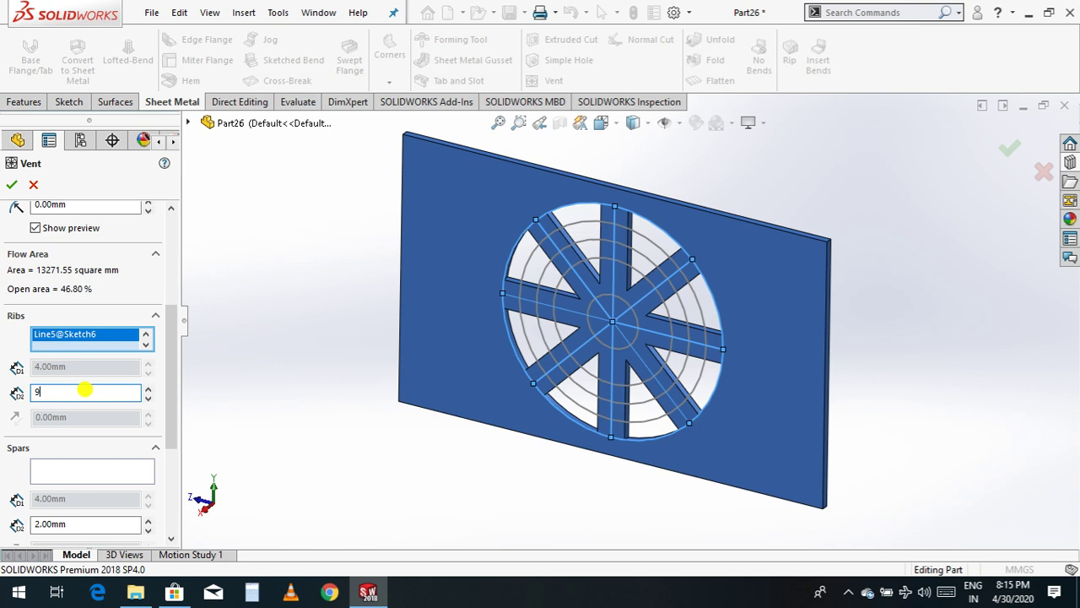
key(Return)
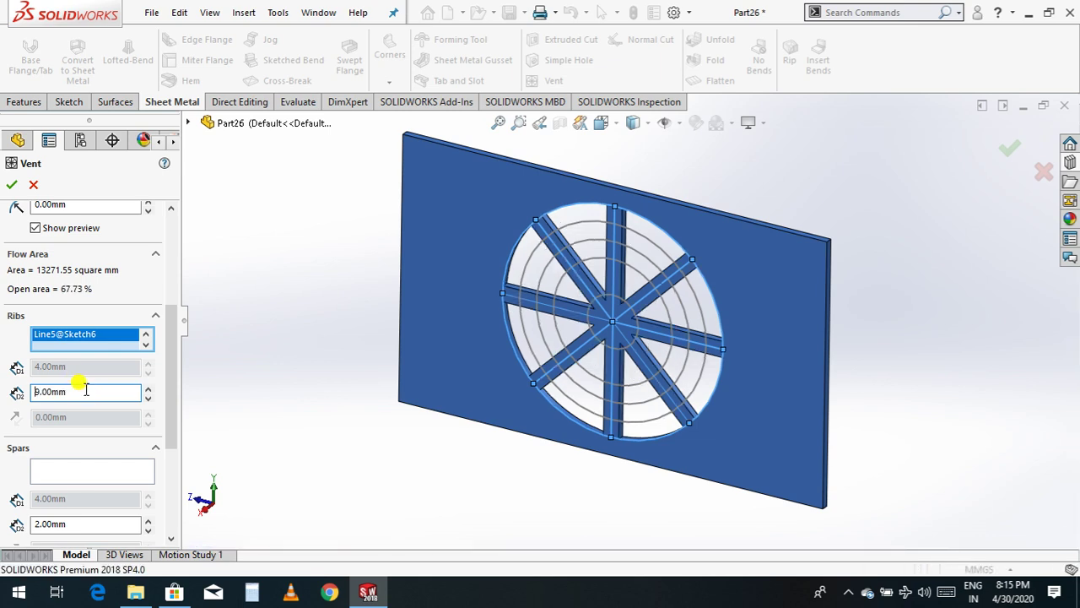
double_click(85, 389)
text(7)
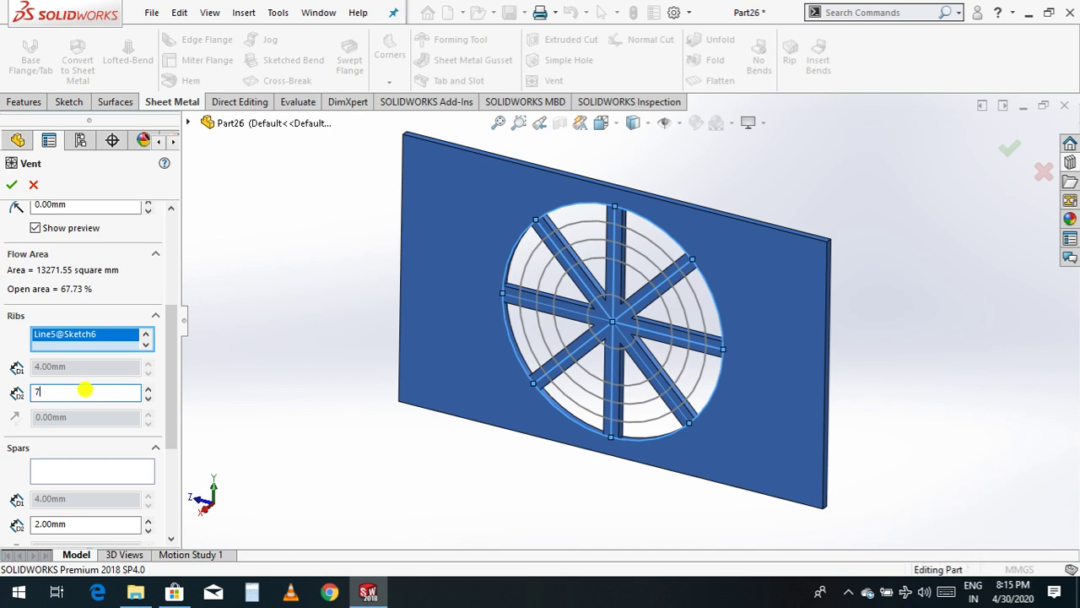
key(Return)
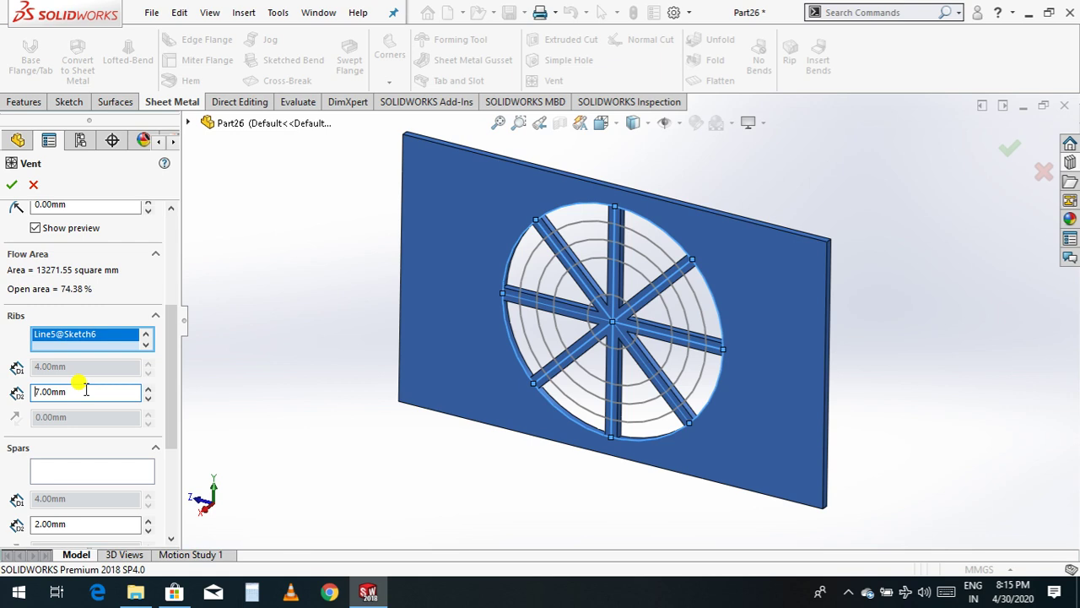
double_click(74, 391)
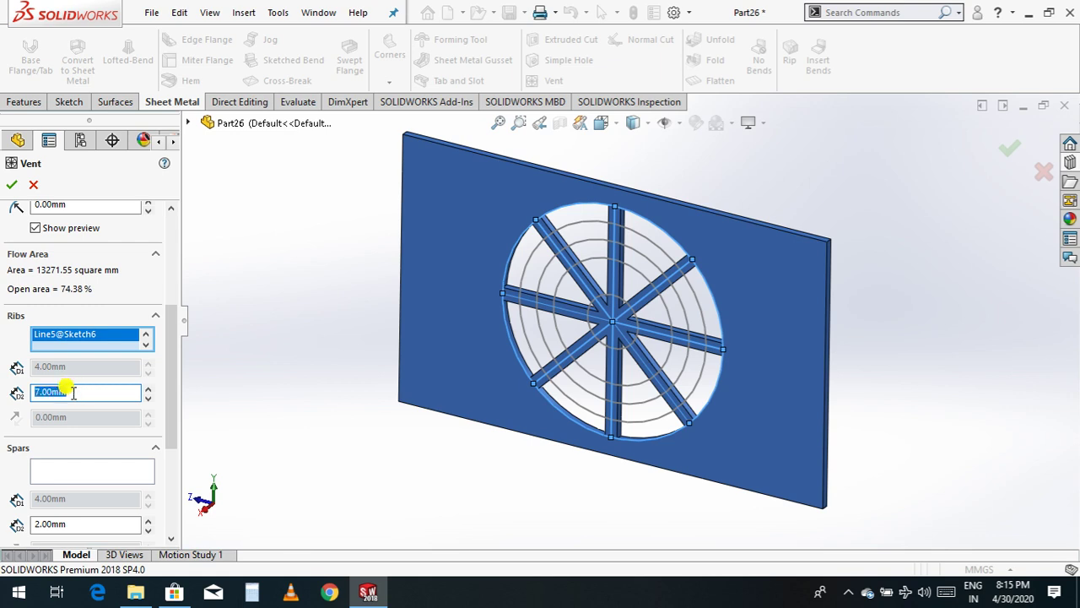
text(5)
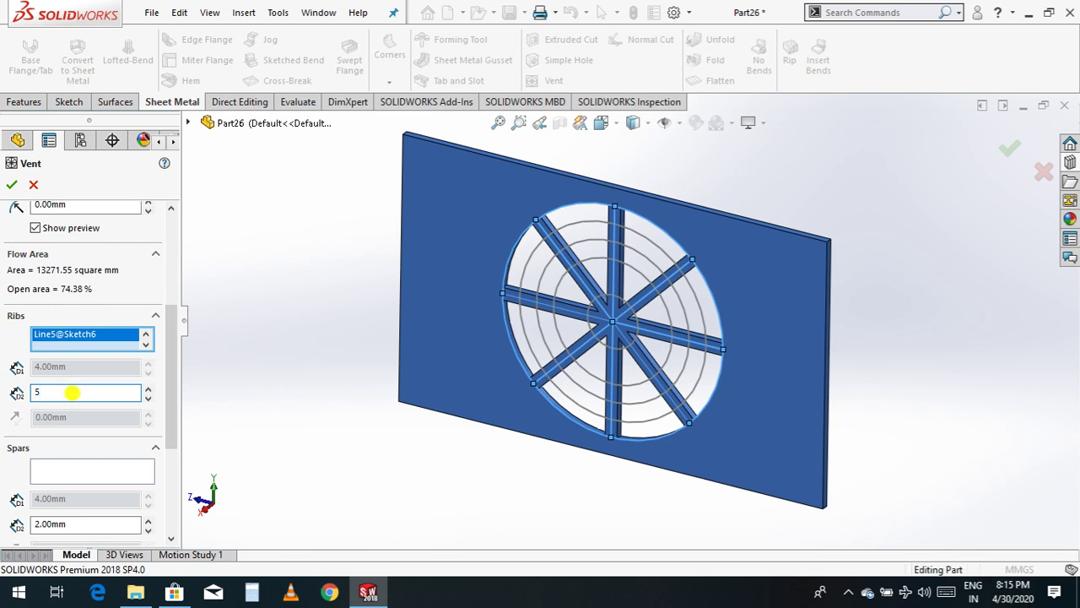
key(Return)
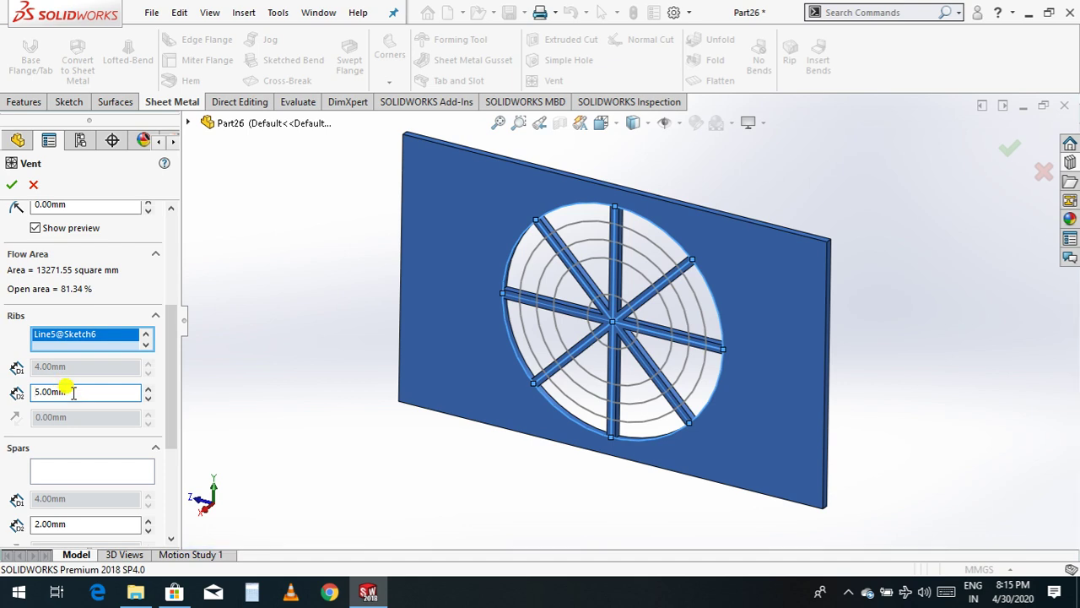
- Set the width of the vent ribs to 4 mm
double_click(74, 391)
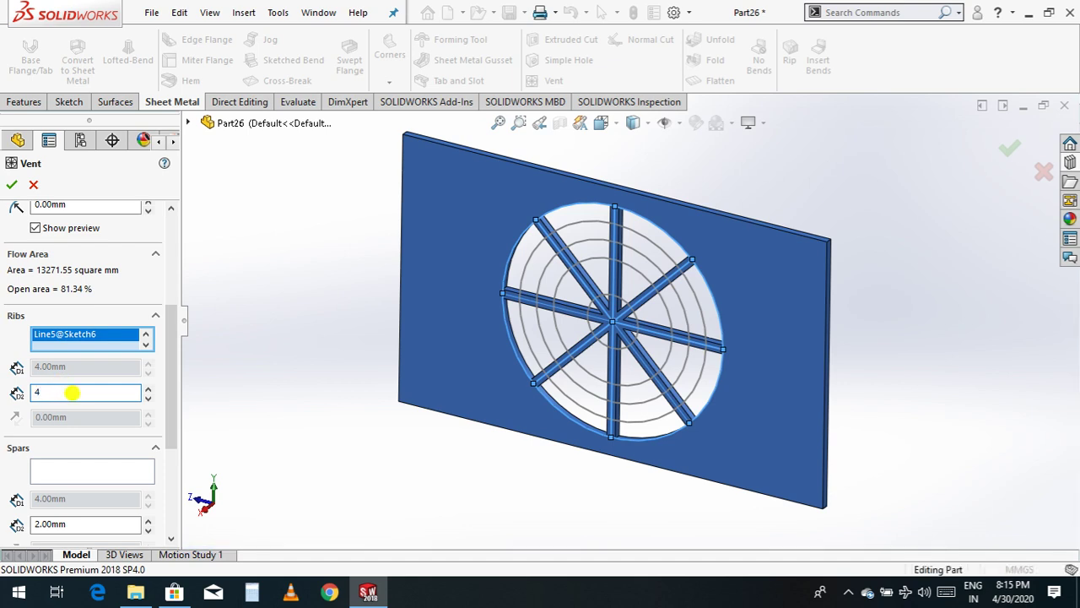
key(Return)
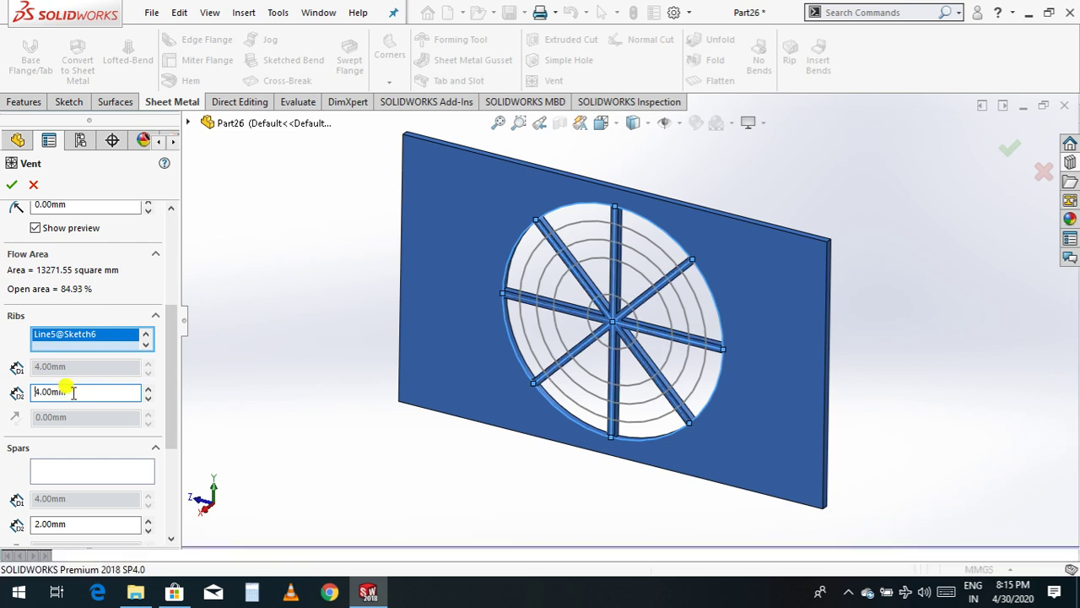
- Select the three circles between the outer boundary and the innermost circle as vent spars, and set the spar width to 3 mm
scroll(176, 540, down, 5)
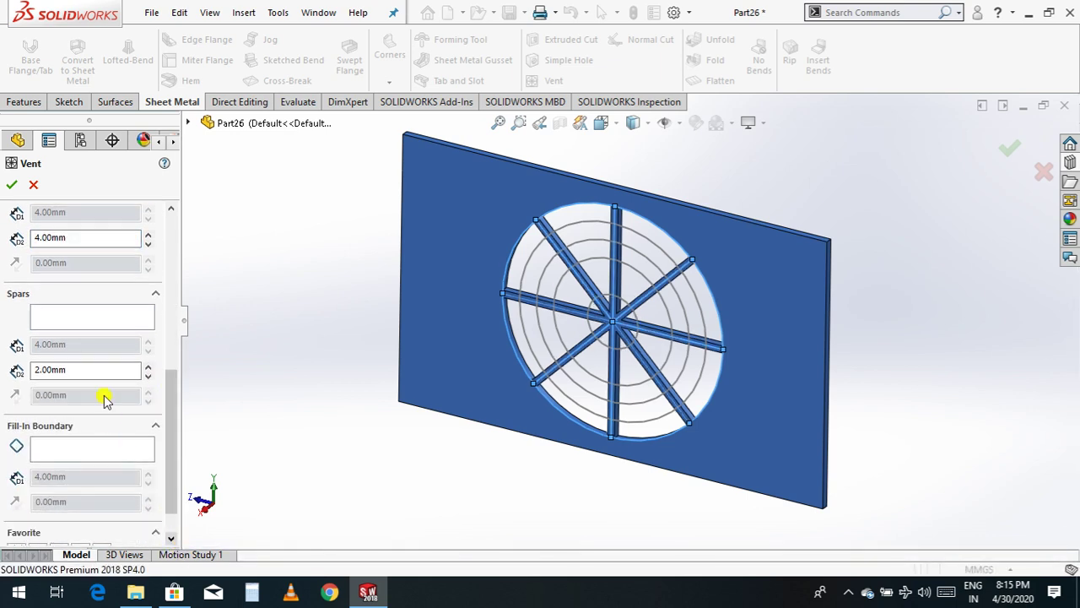
click(75, 323)
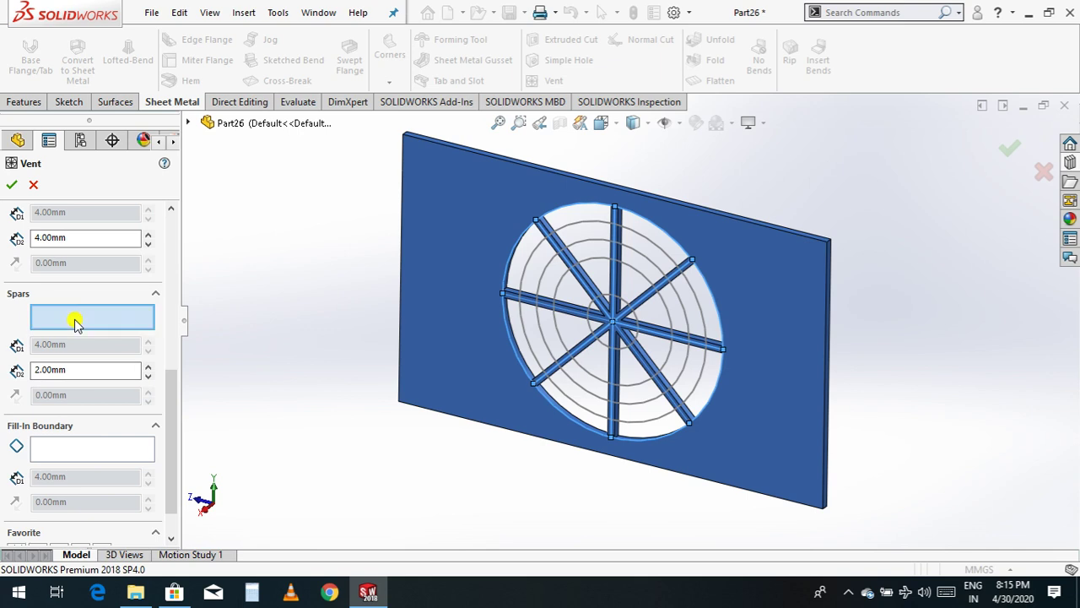
click(591, 396)
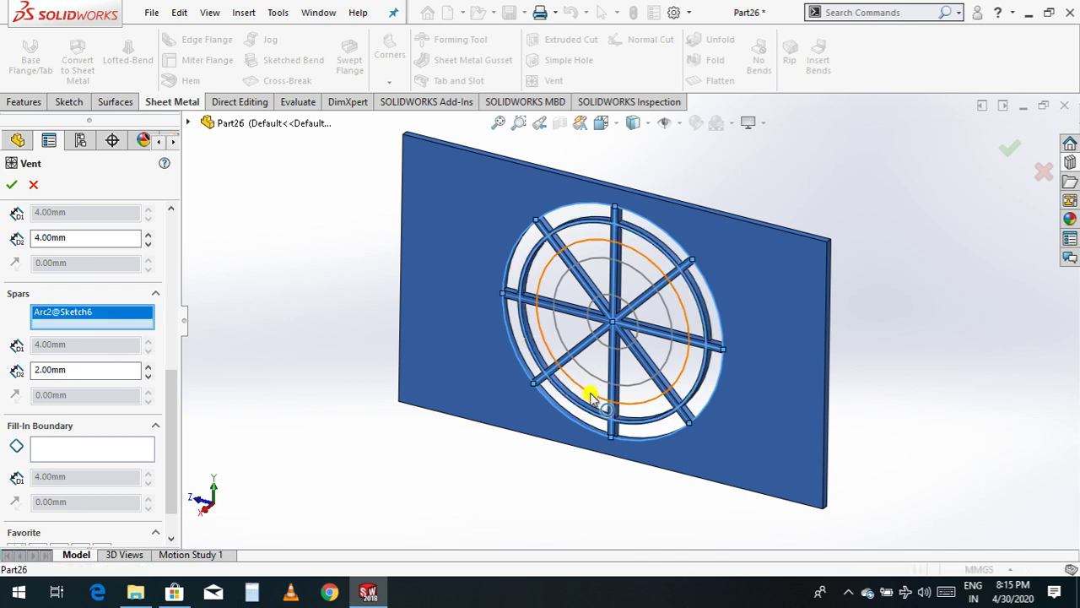
click(590, 395)
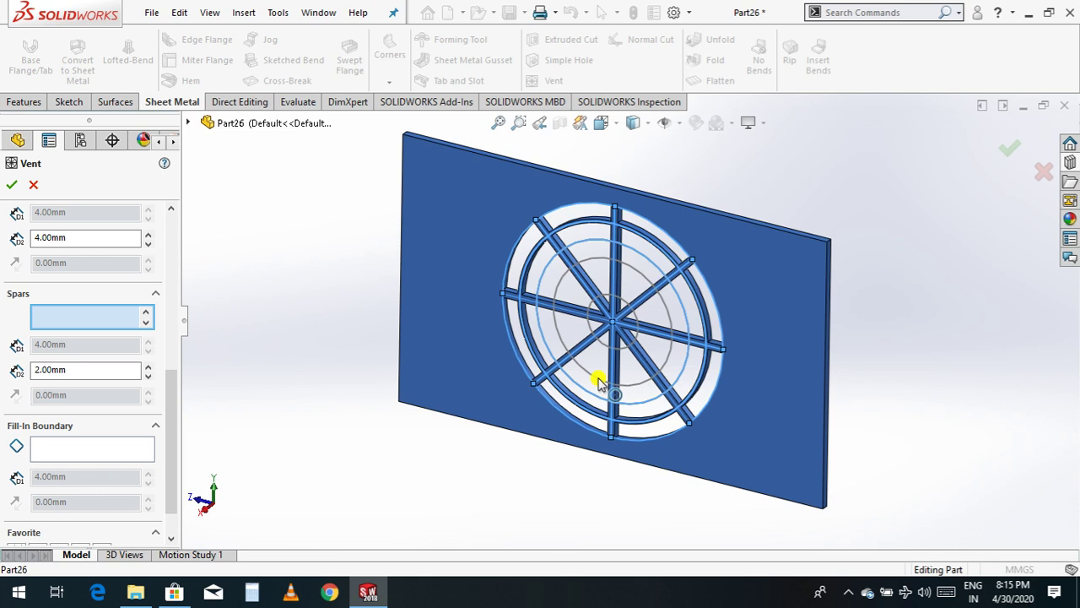
click(597, 381)
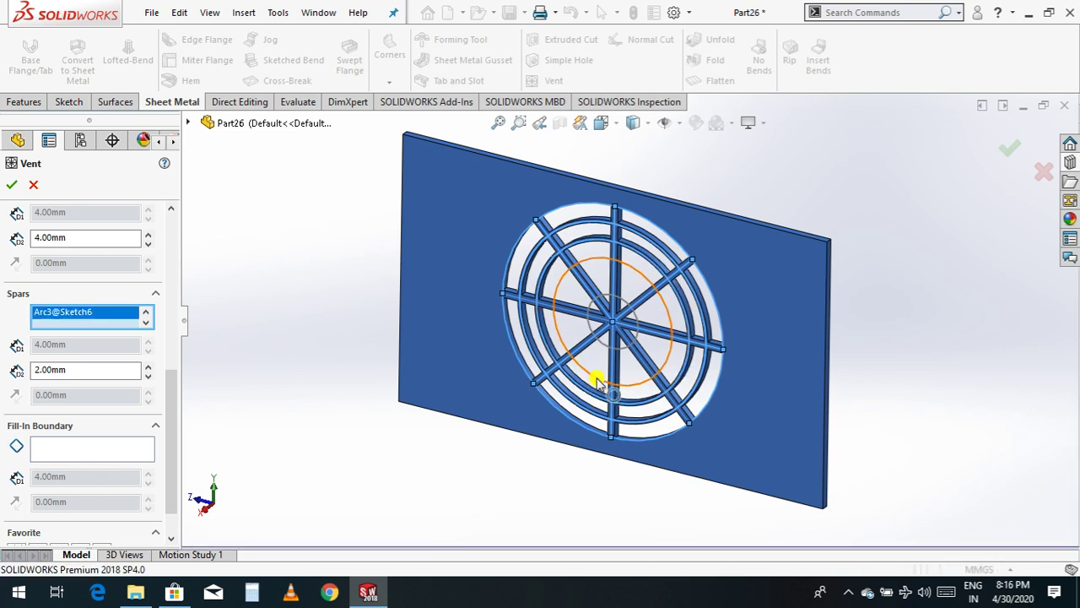
click(596, 382)
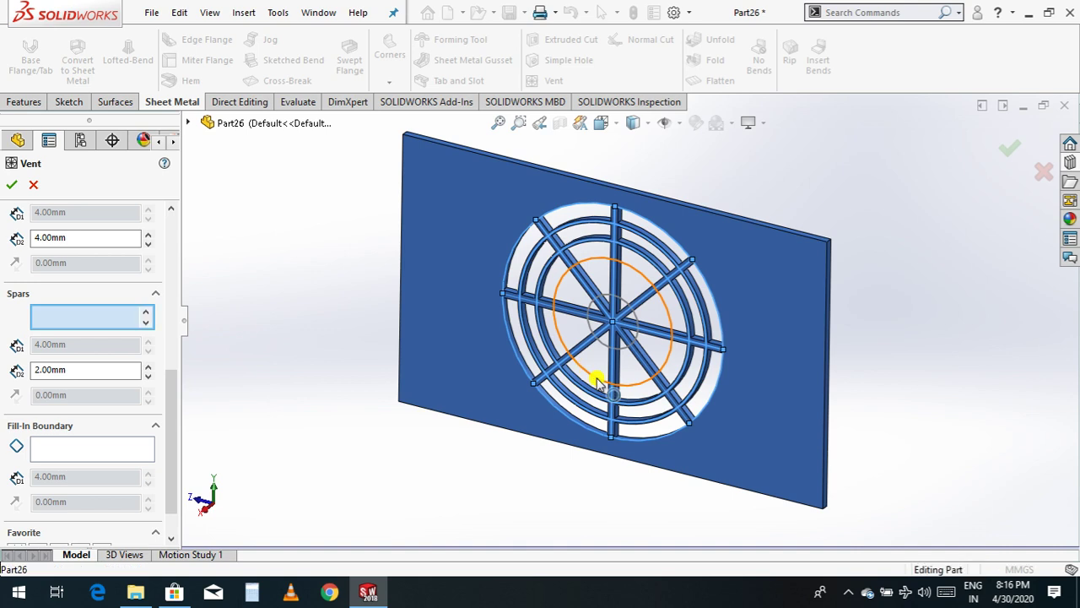
click(596, 381)
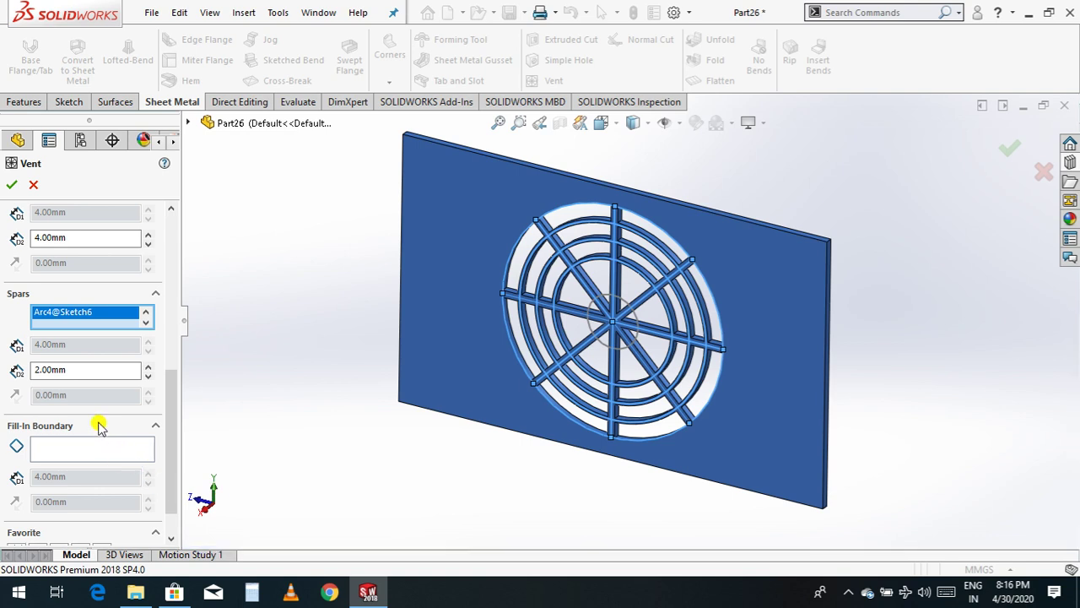
double_click(70, 369)
text(3)
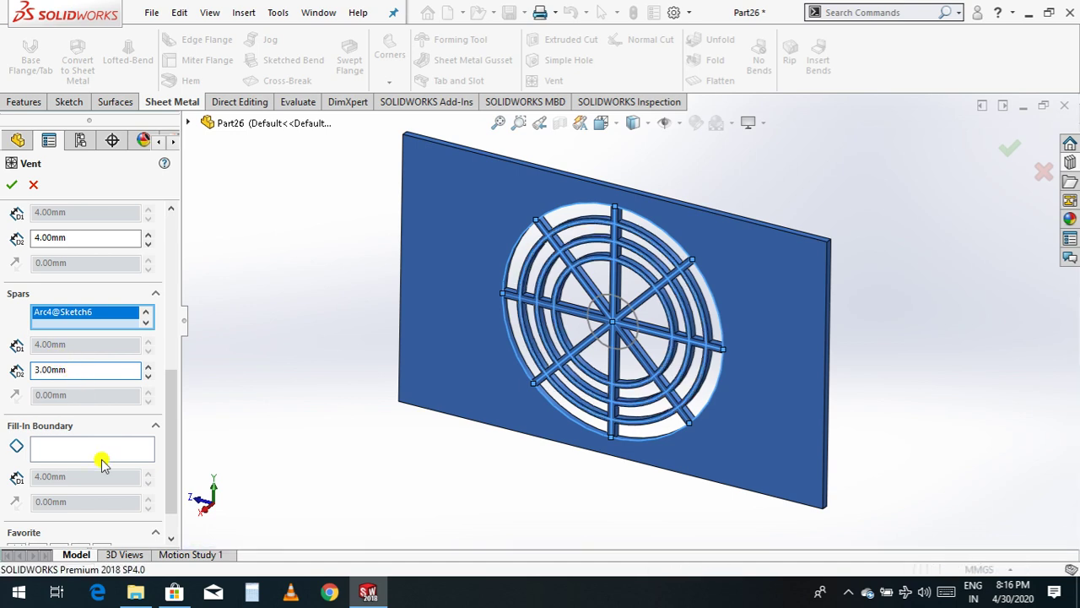
click(172, 537)
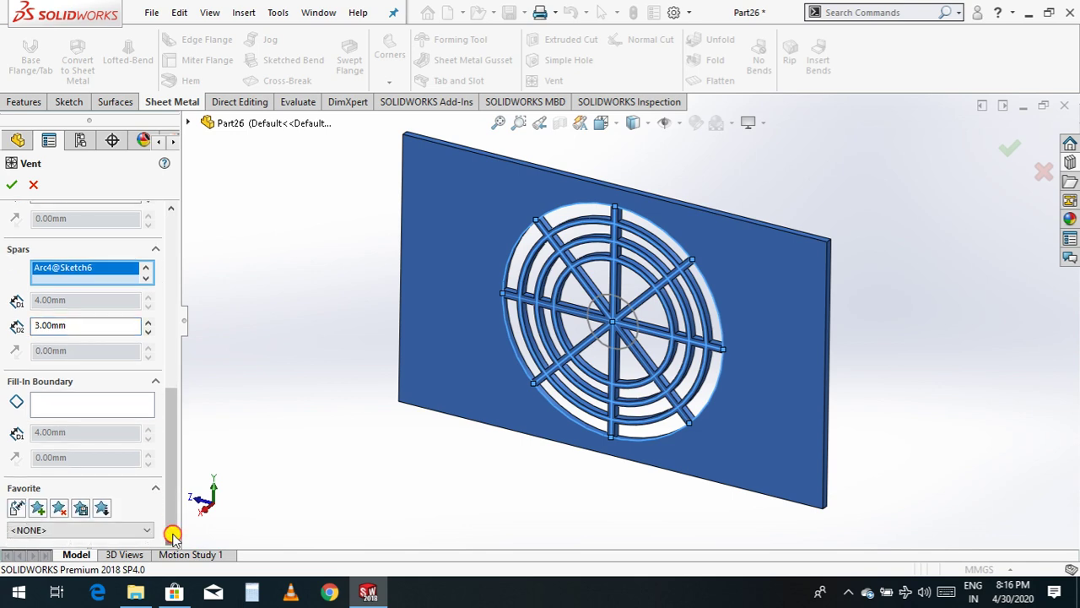
- Use the innermost circle as the vent's fill-in boundary and complete the vent feature
click(88, 405)
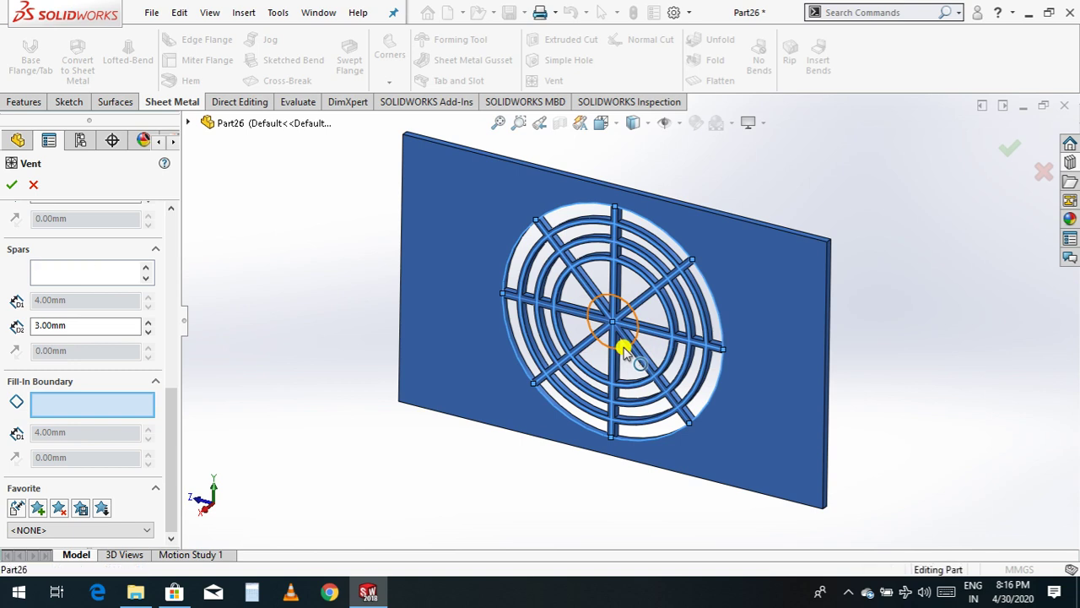
click(623, 350)
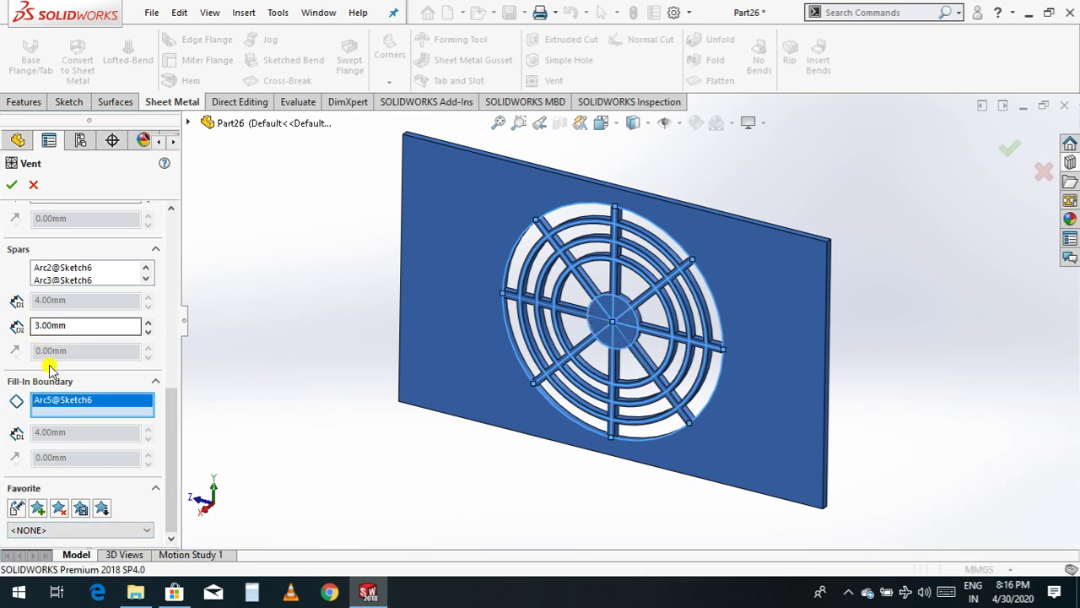
click(10, 185)
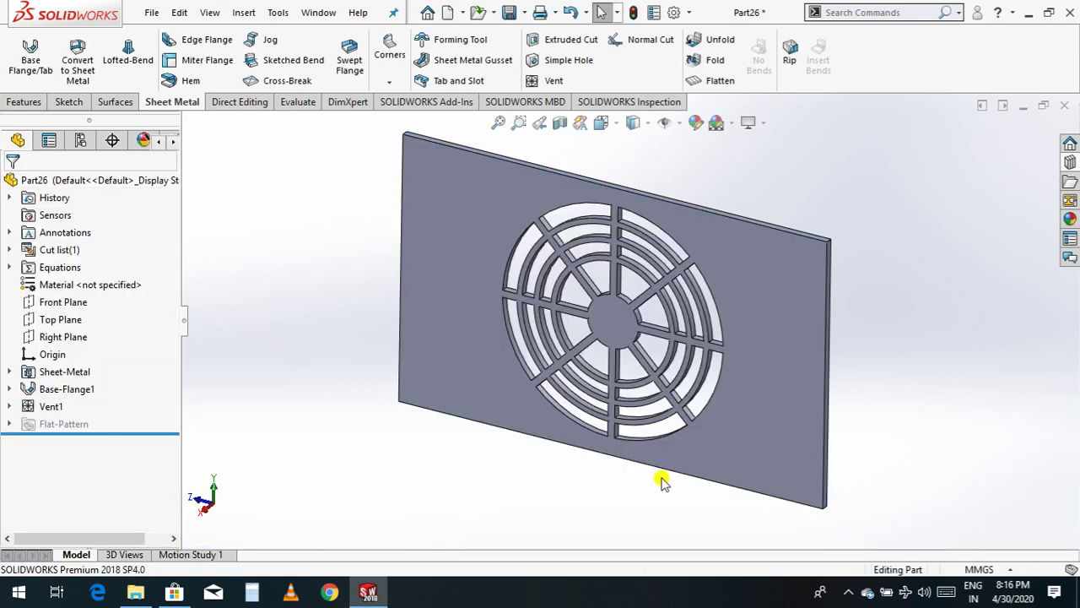
- Examine the finished circular vent, its ribs, spars and solid centre, on the sheet-metal plate from different angles and distances
right_click(884, 390)
click(908, 422)
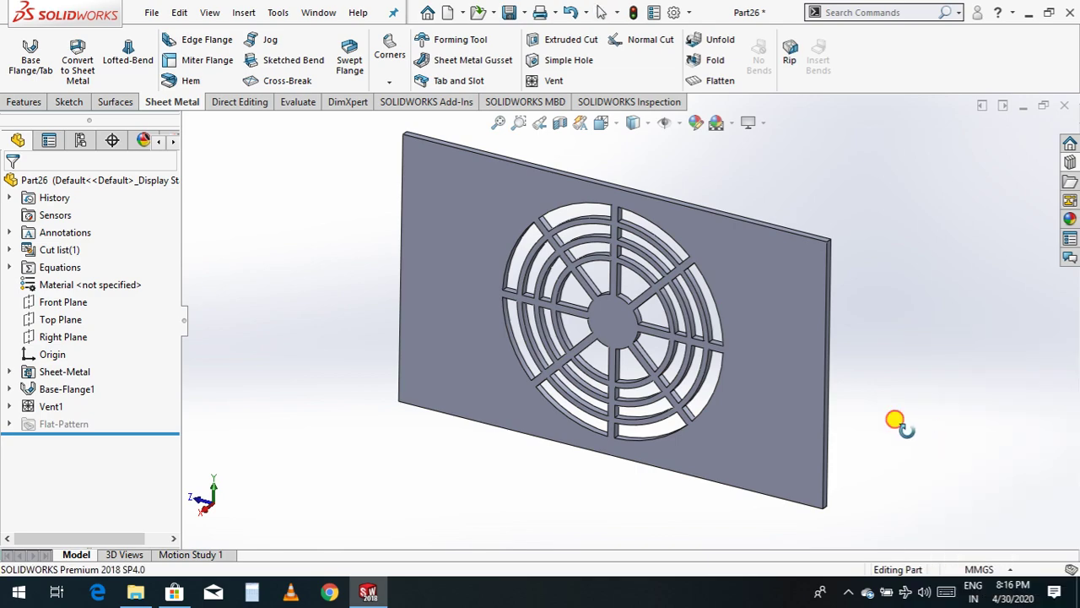
drag(894, 419, 870, 405)
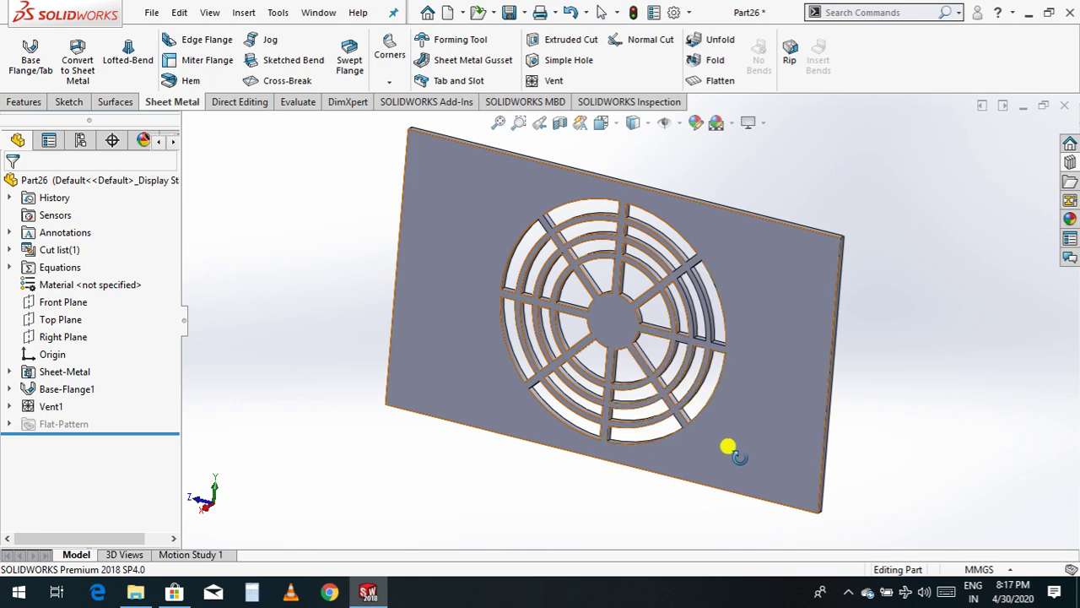
scroll(727, 445, down, 1)
scroll(728, 446, up, 3)
scroll(683, 364, down, 4)
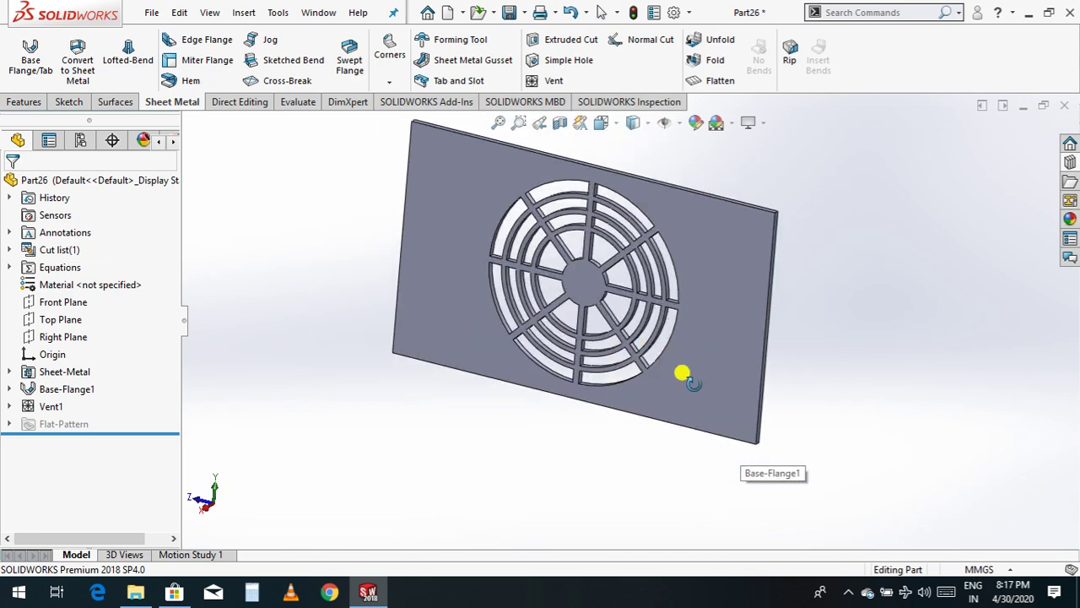
scroll(682, 364, up, 5)
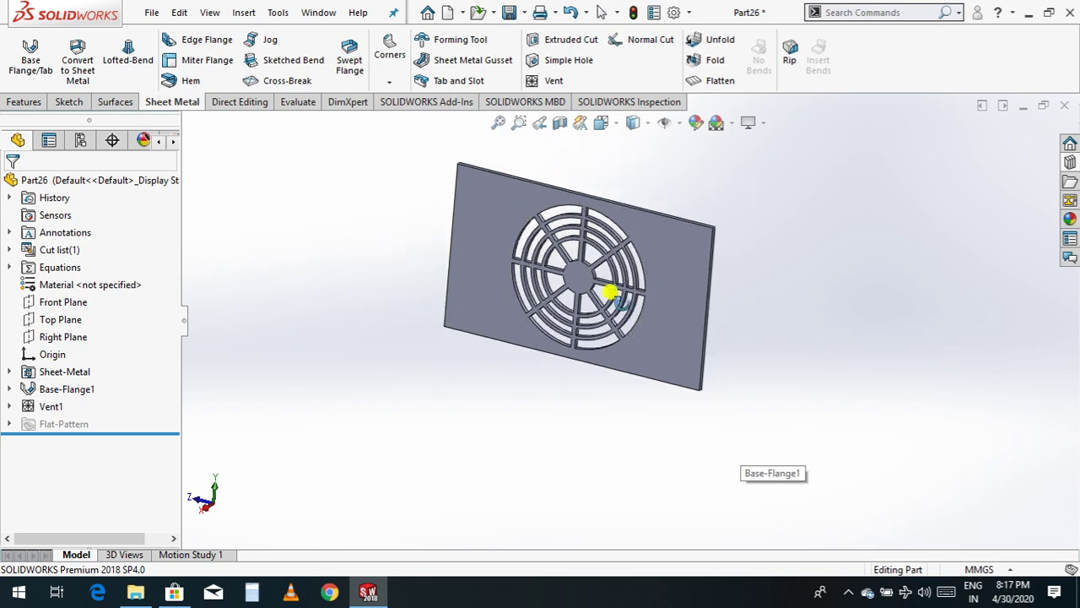
scroll(572, 264, down, 3)
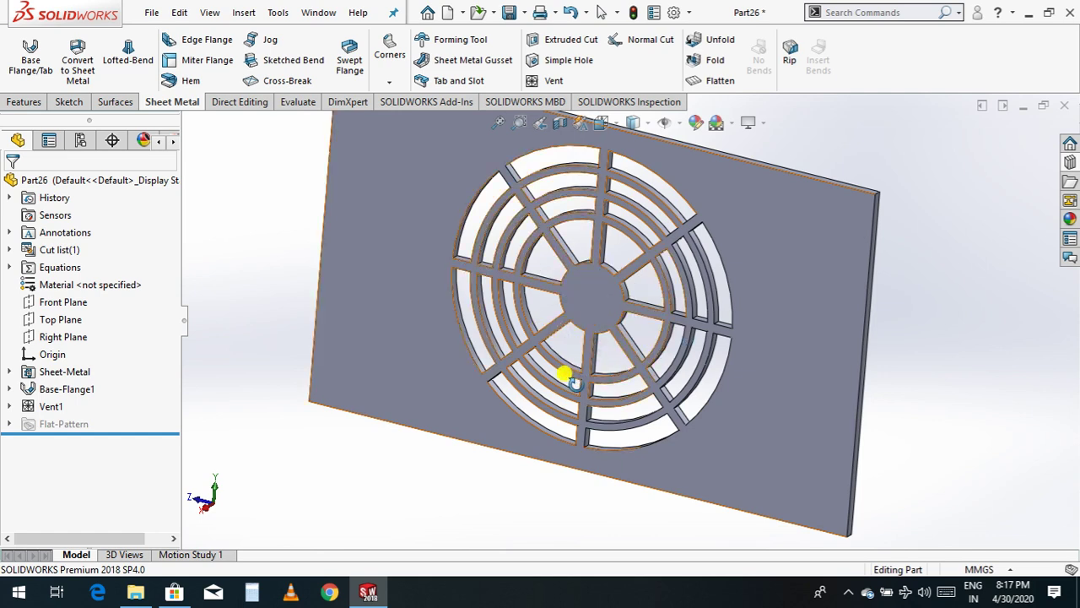
mouse_move(573, 376)
middle_down()
mouse_move(614, 399)
mouse_move(601, 298)
mouse_move(635, 267)
middle_up()
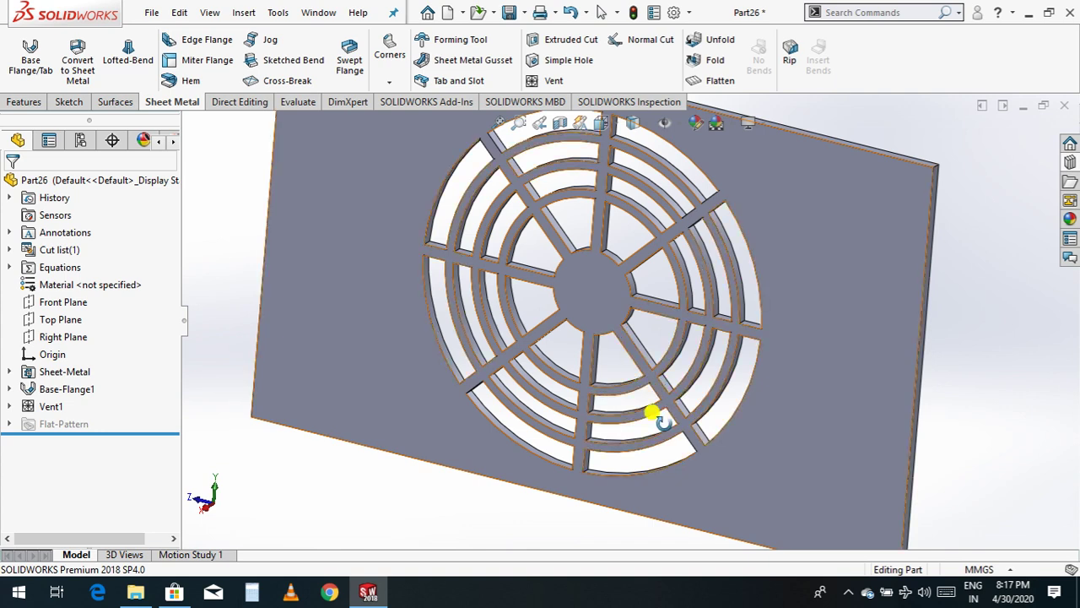
scroll(652, 412, up, 1)
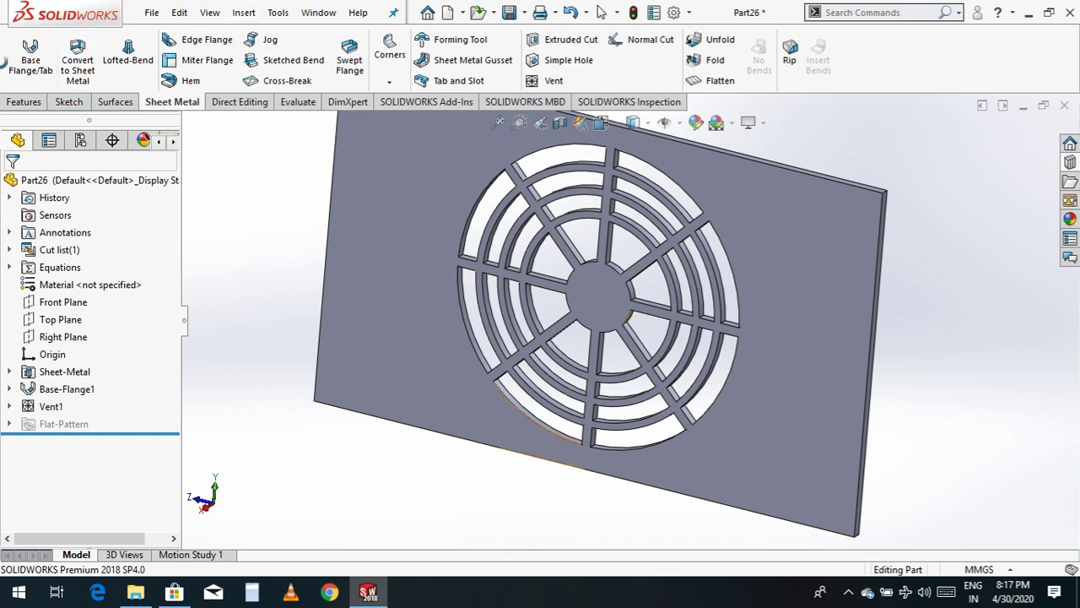
click(32, 64)
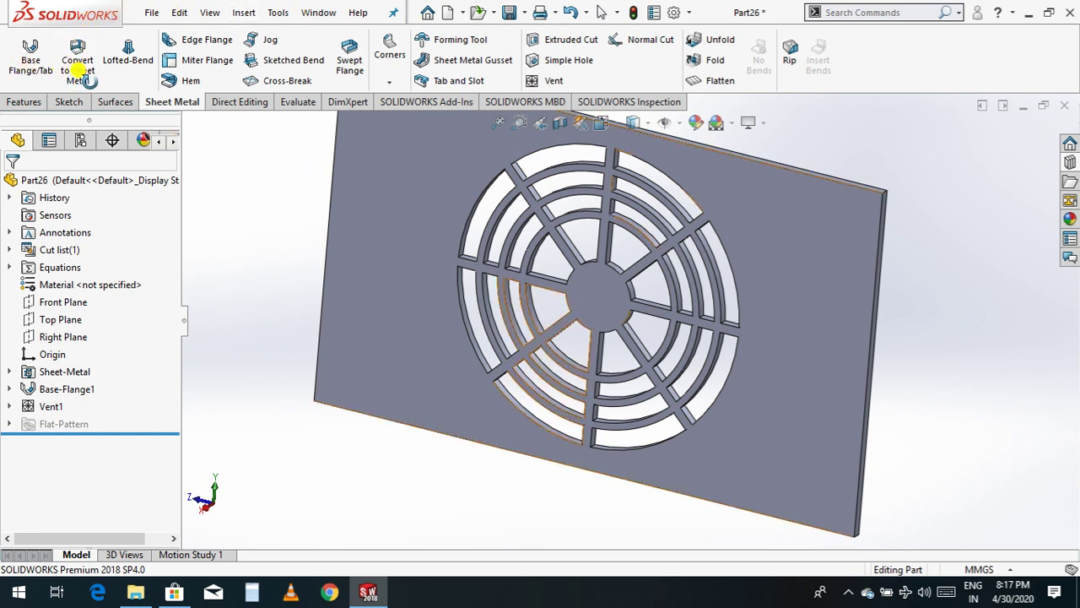